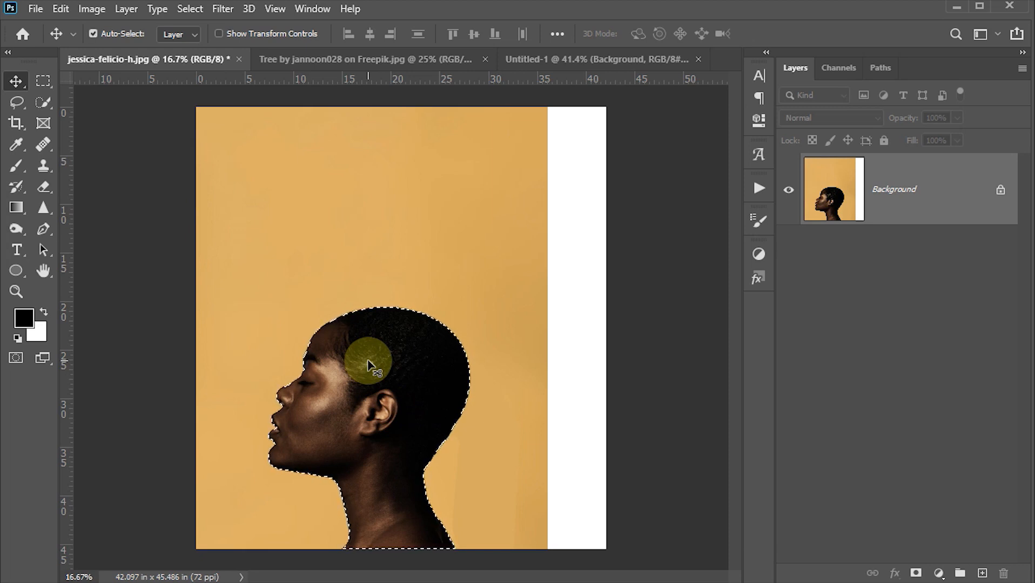
- Copy the selected head onto its own layer and add a white-filled layer directly beneath it
key(ctrl+c)
key(ctrl+j)
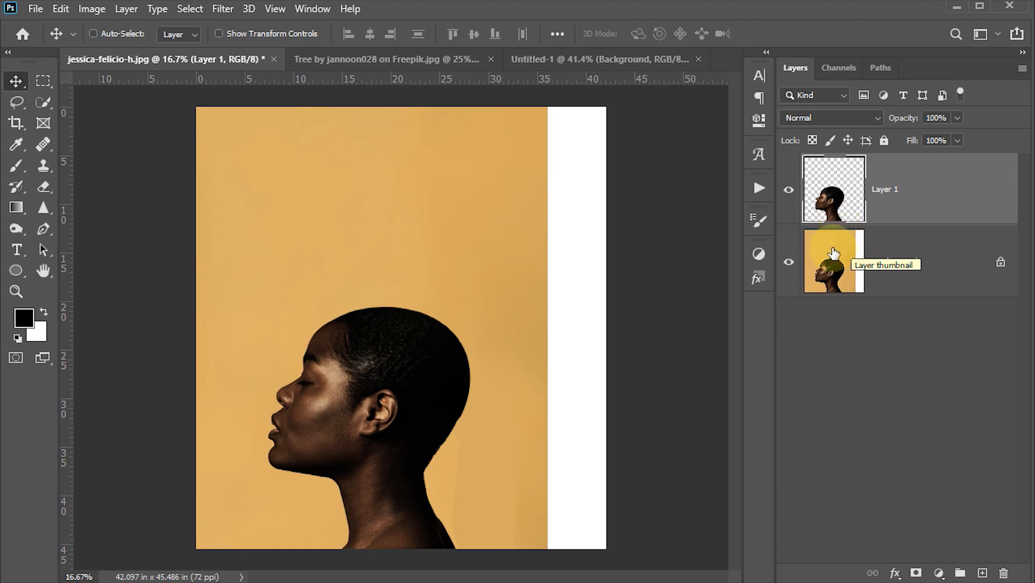
key(ctrl)
ctrl+click(980, 573)
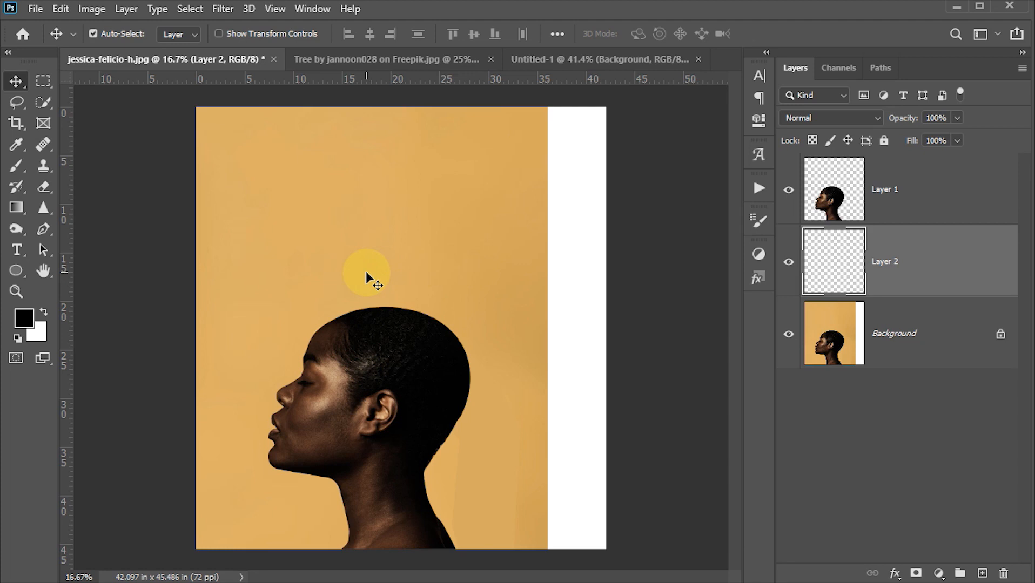
key(ctrl+BackSpace)
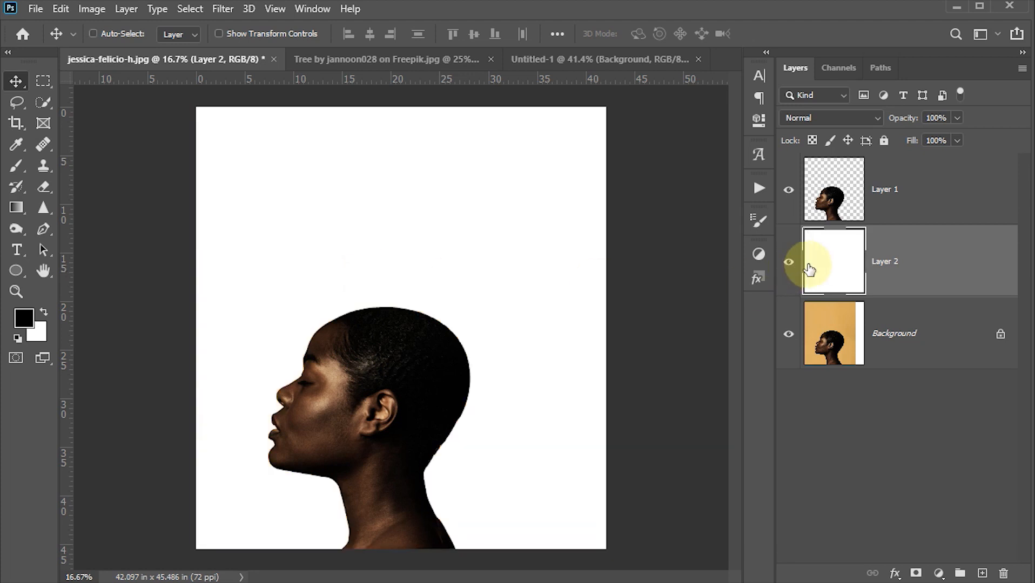
- Flip the head cutout on Layer 1 horizontally and move it right to about X 1903 px, keeping its height
click(844, 199)
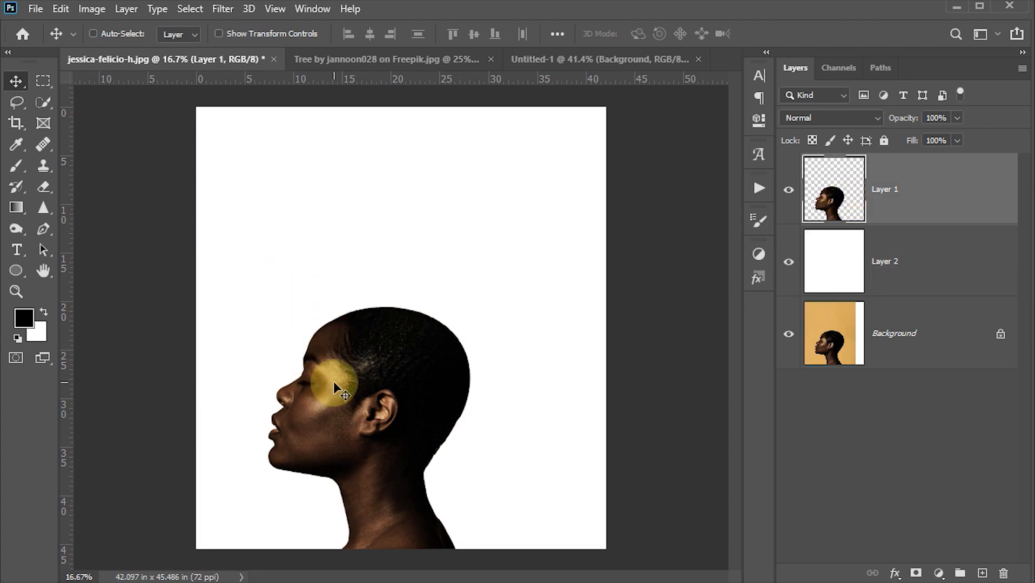
key(ctrl+t)
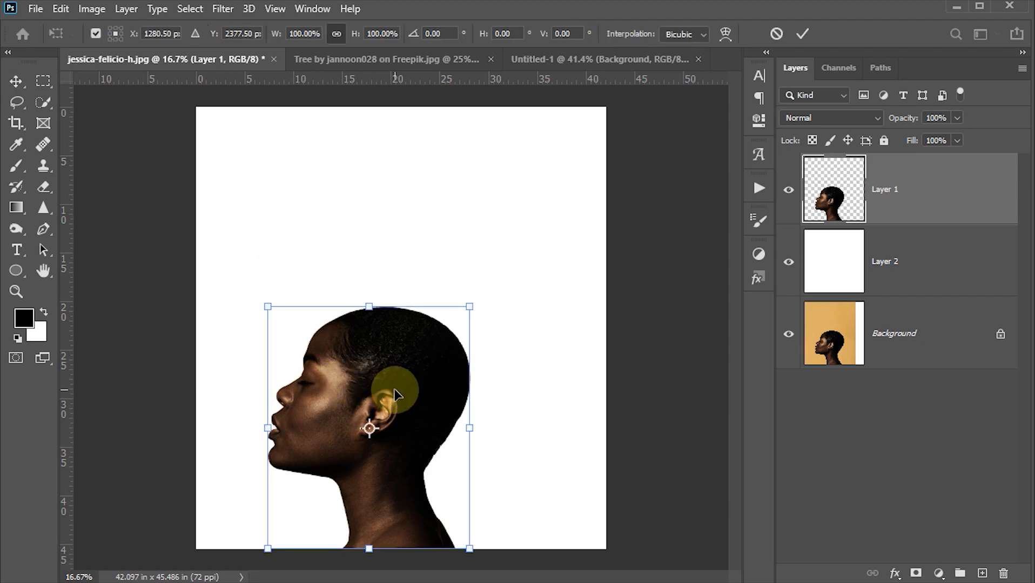
right_click(396, 396)
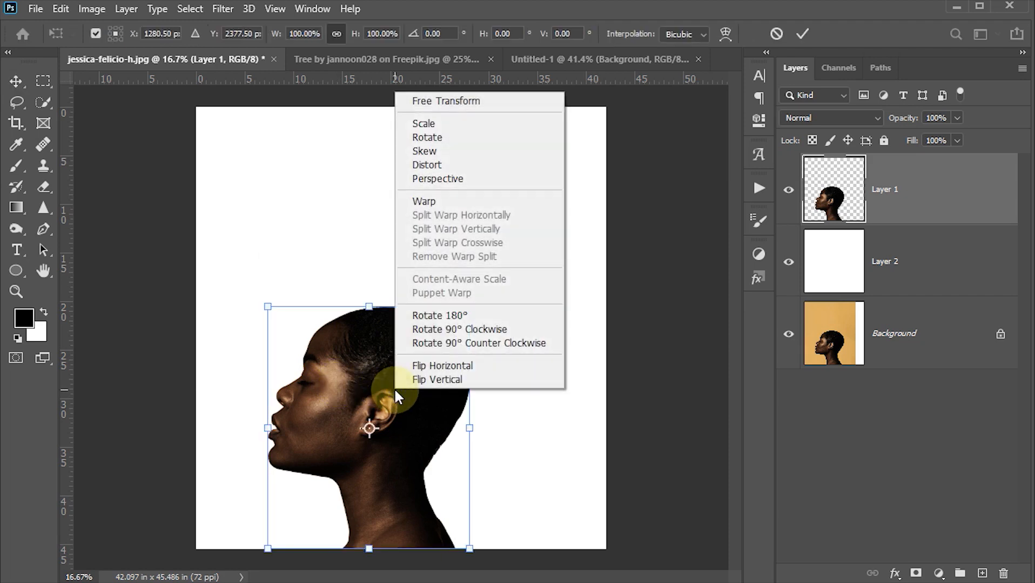
click(439, 365)
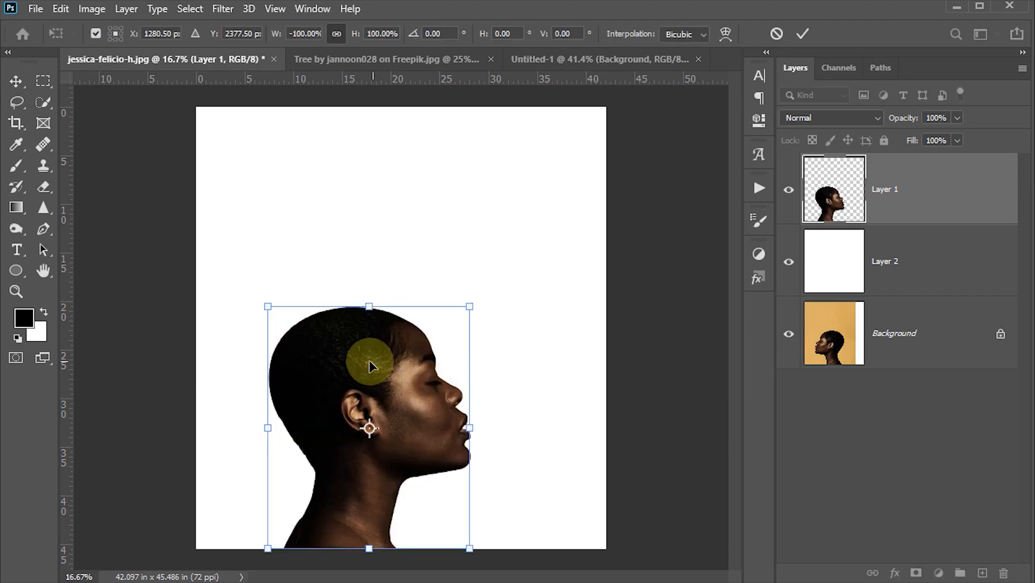
drag(376, 367, 448, 365)
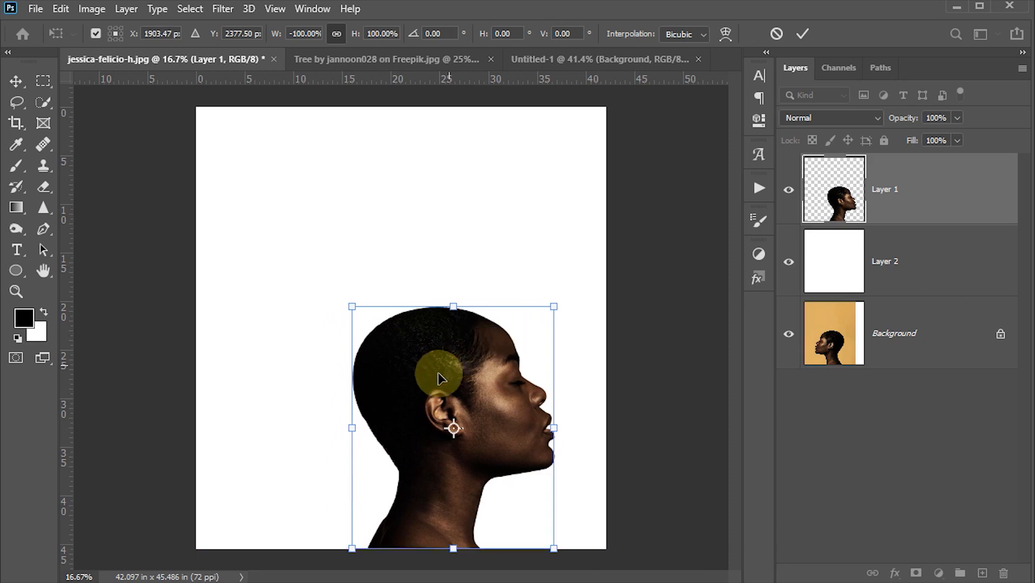
click(801, 34)
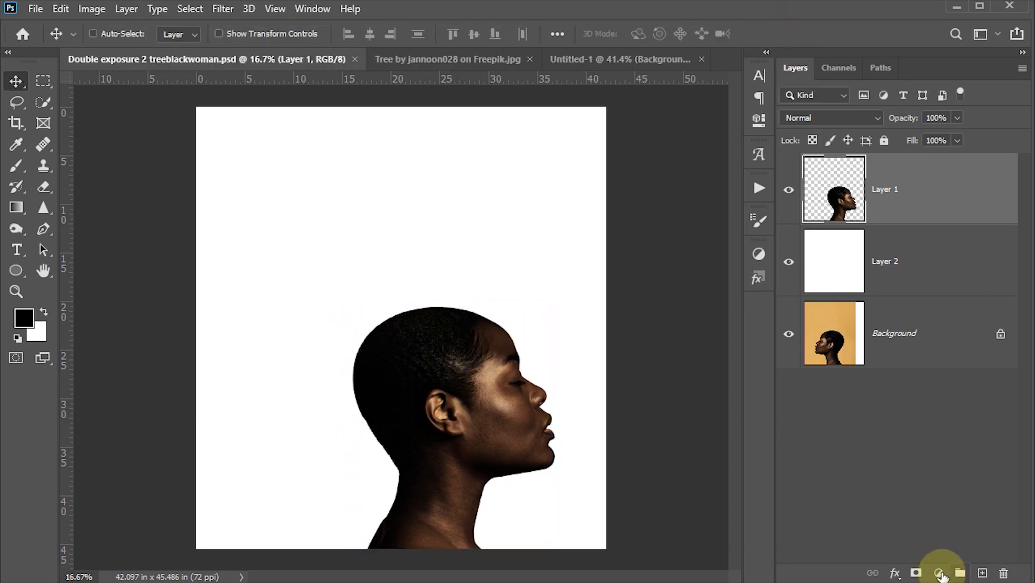
- Add a Black & White adjustment layer above the head cutout using the Maximum Black preset
click(939, 574)
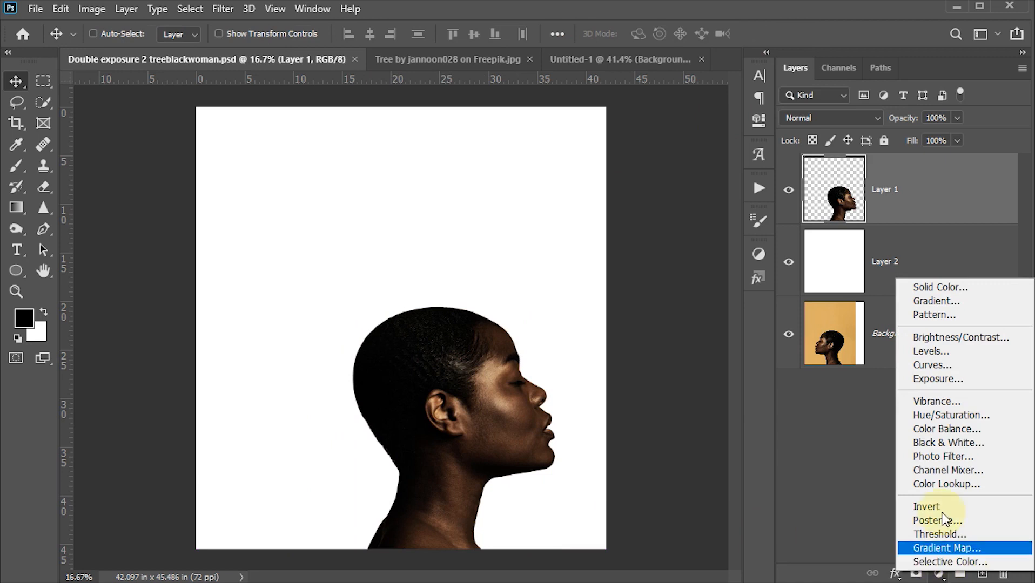
click(944, 443)
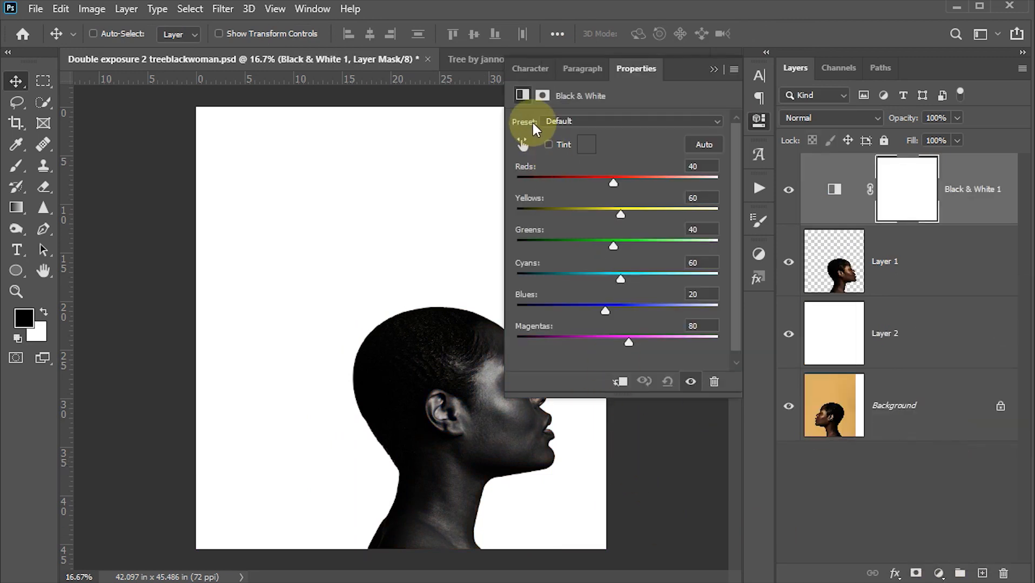
click(713, 123)
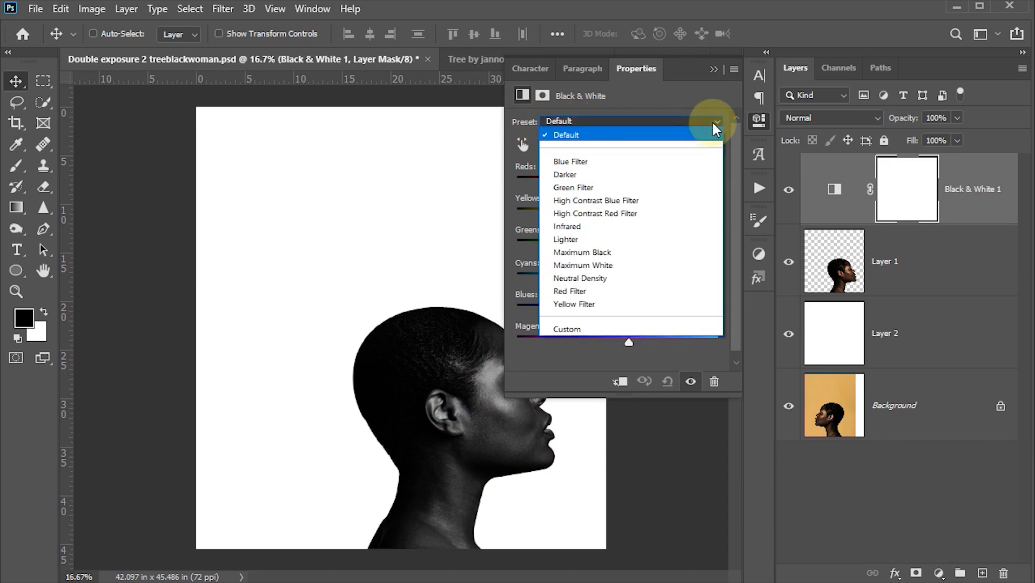
click(601, 253)
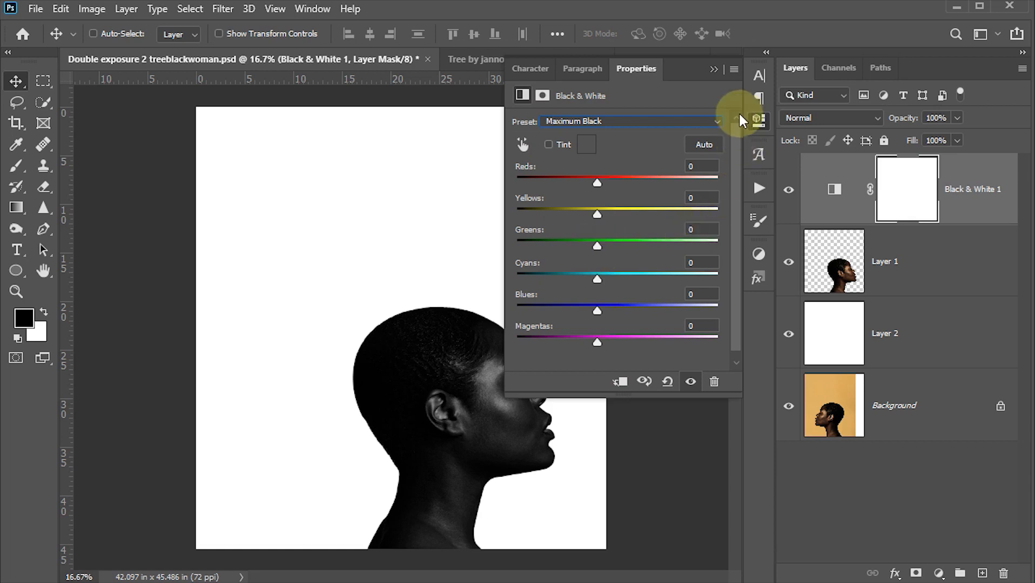
click(758, 122)
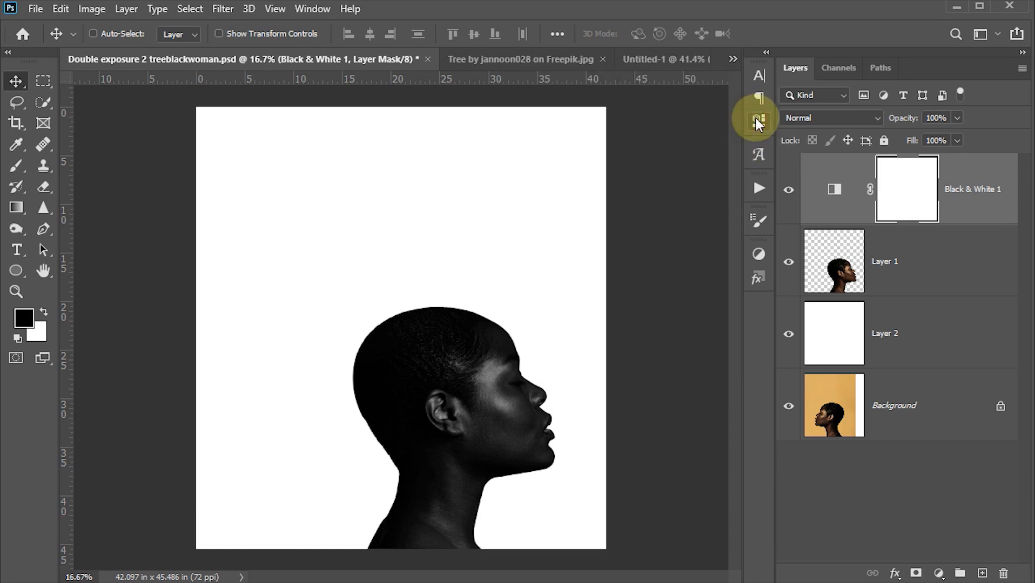
- Add a Levels adjustment layer above the Black & White one with black input 8 and white input 80
click(939, 571)
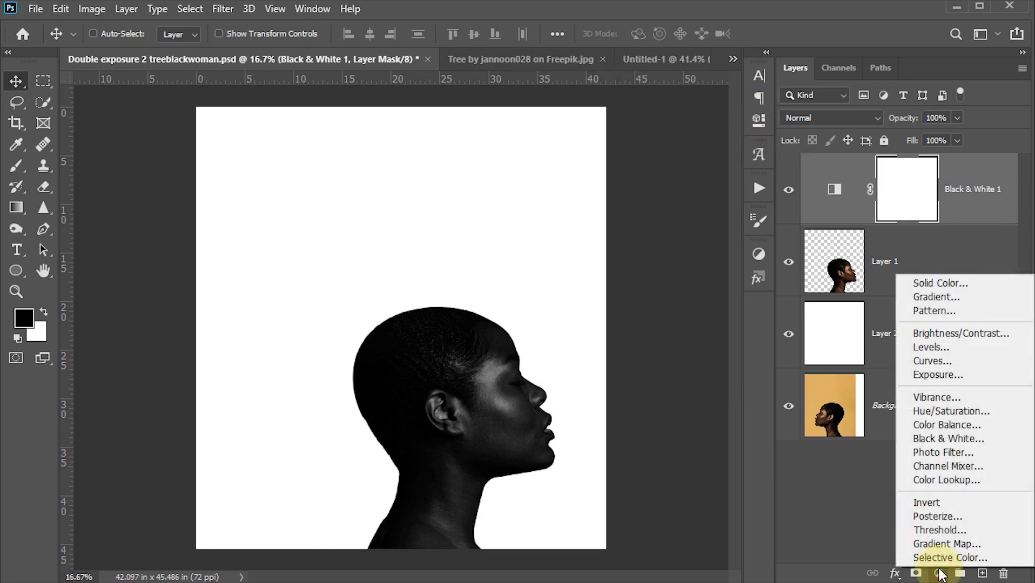
click(931, 348)
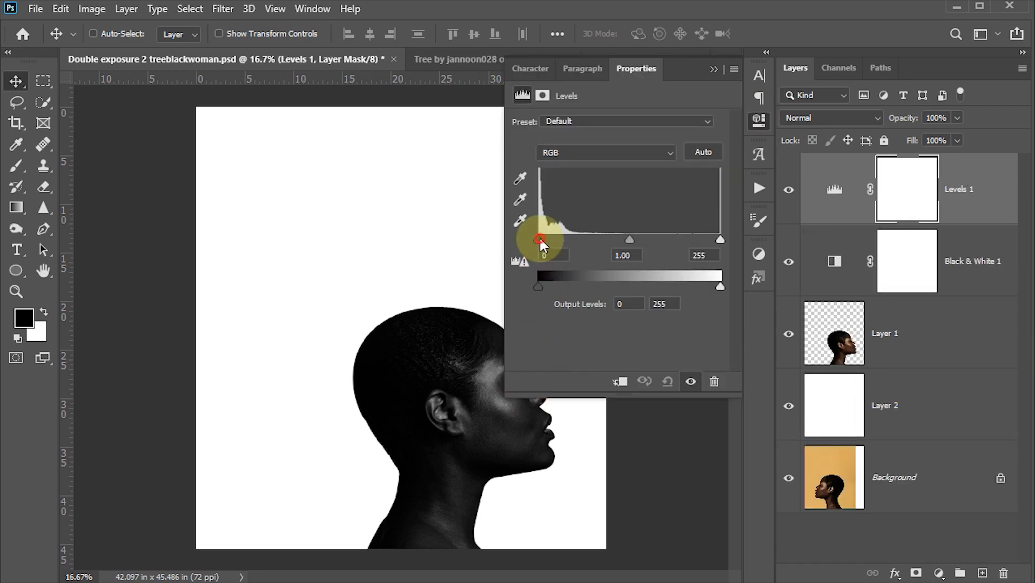
drag(539, 237, 541, 237)
click(545, 256)
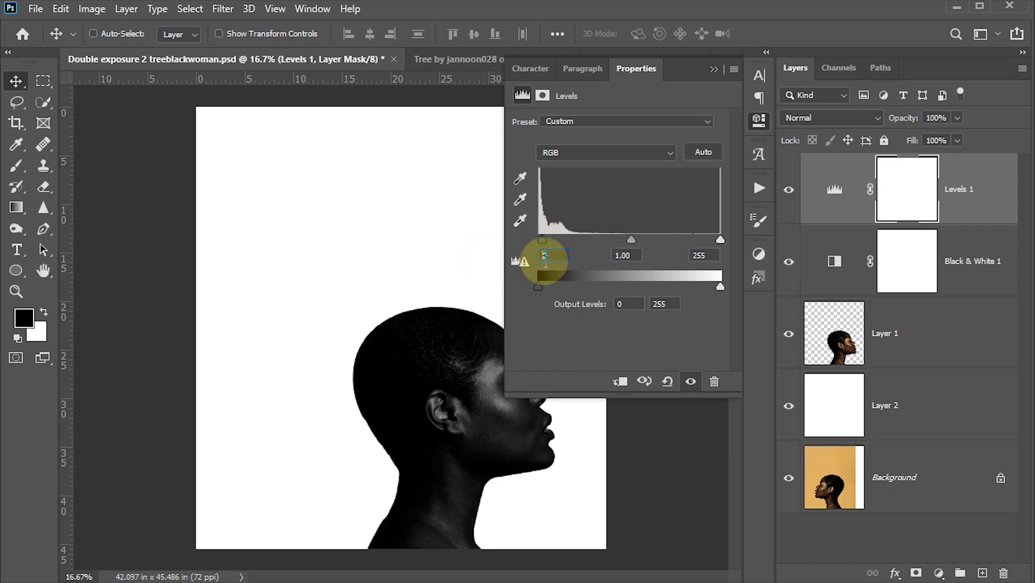
text(8)
click(735, 242)
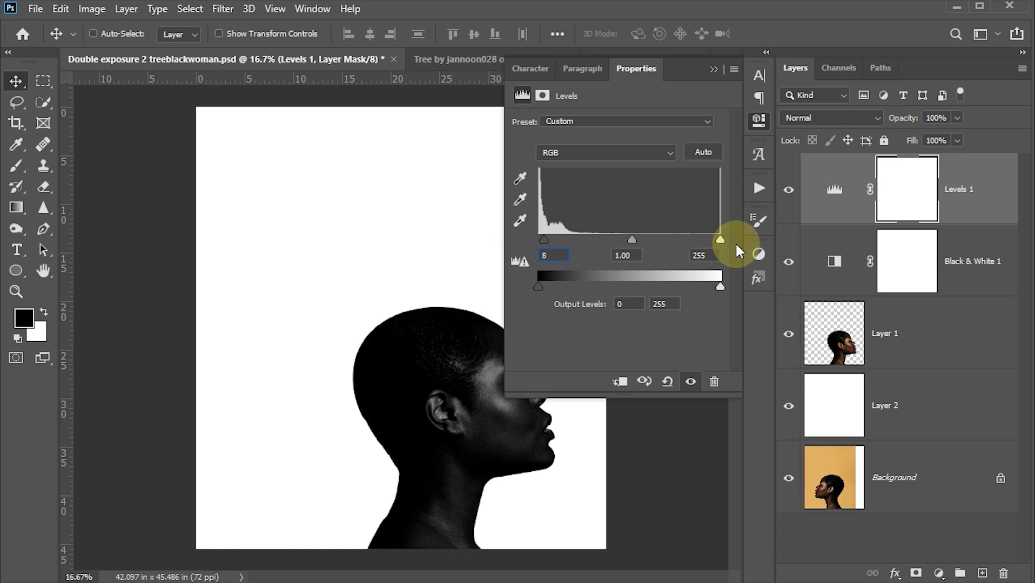
drag(720, 240, 649, 239)
click(711, 256)
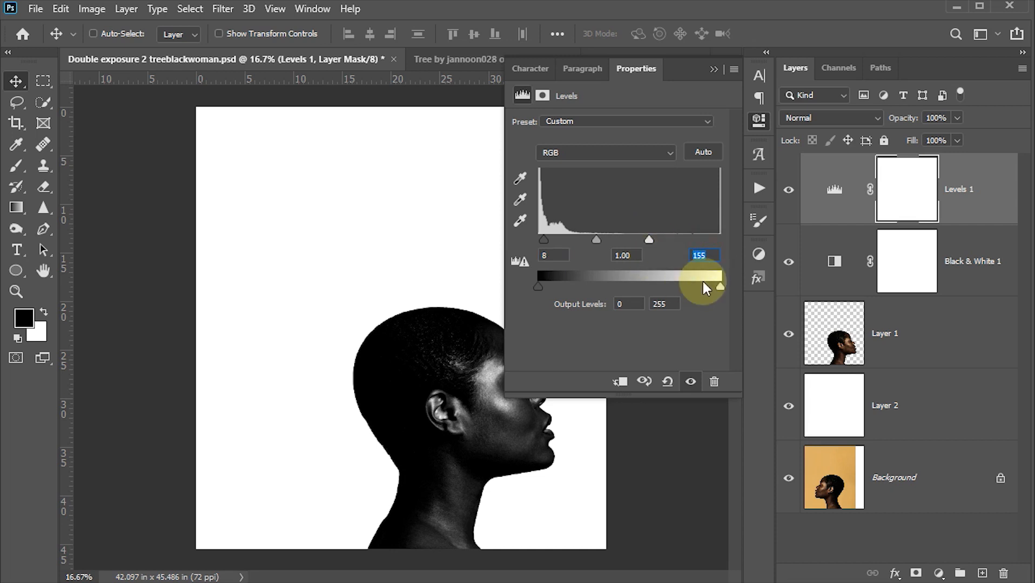
text(80)
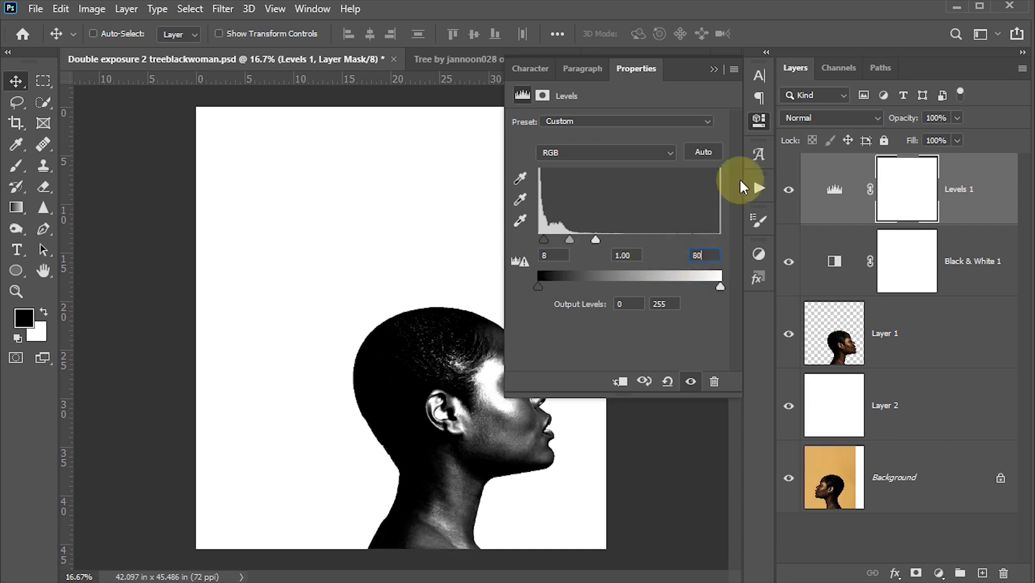
click(754, 120)
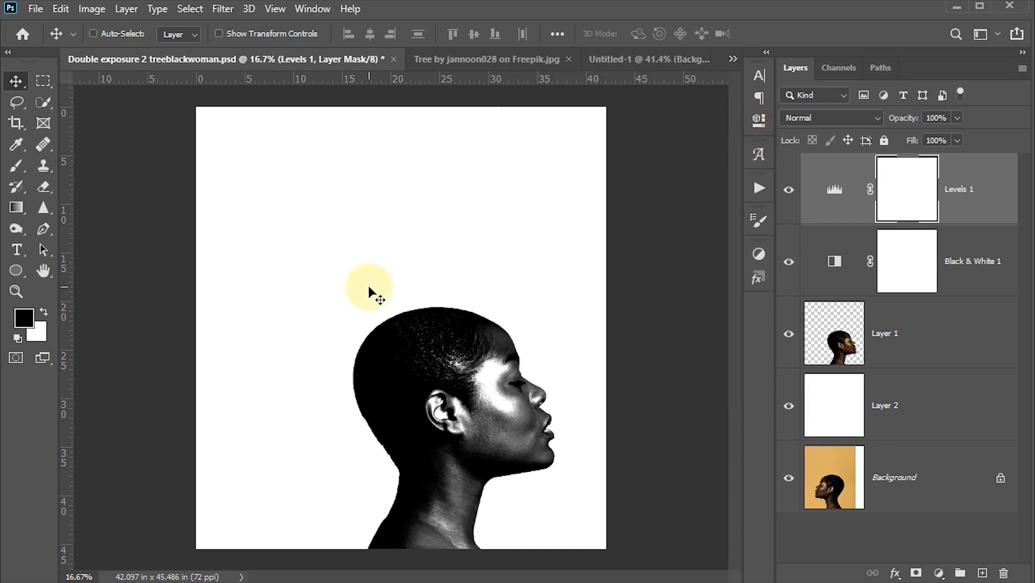
- Copy the whole tree image and paste it as the top layer of the double exposure document
click(462, 59)
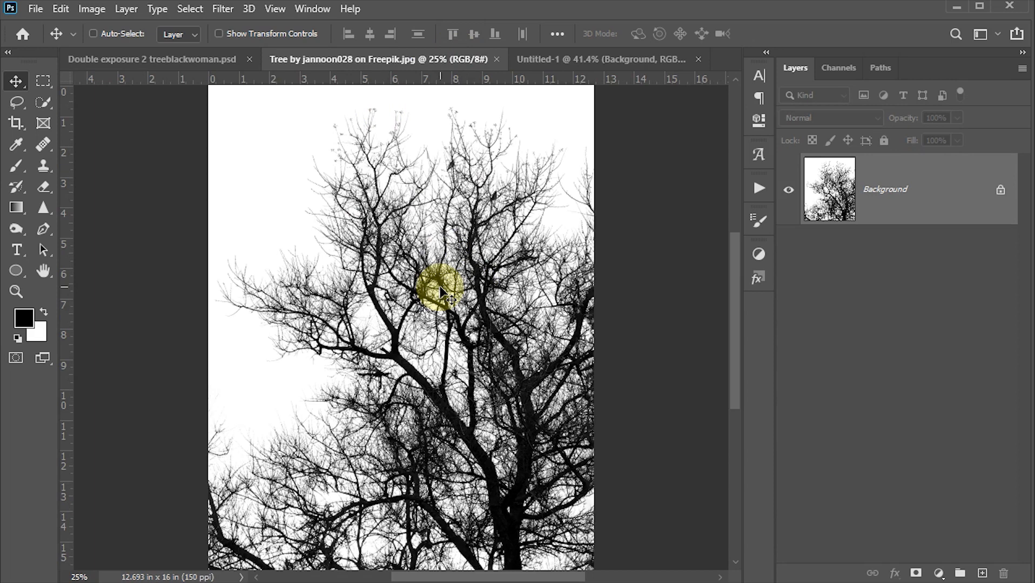
key(ctrl+a)
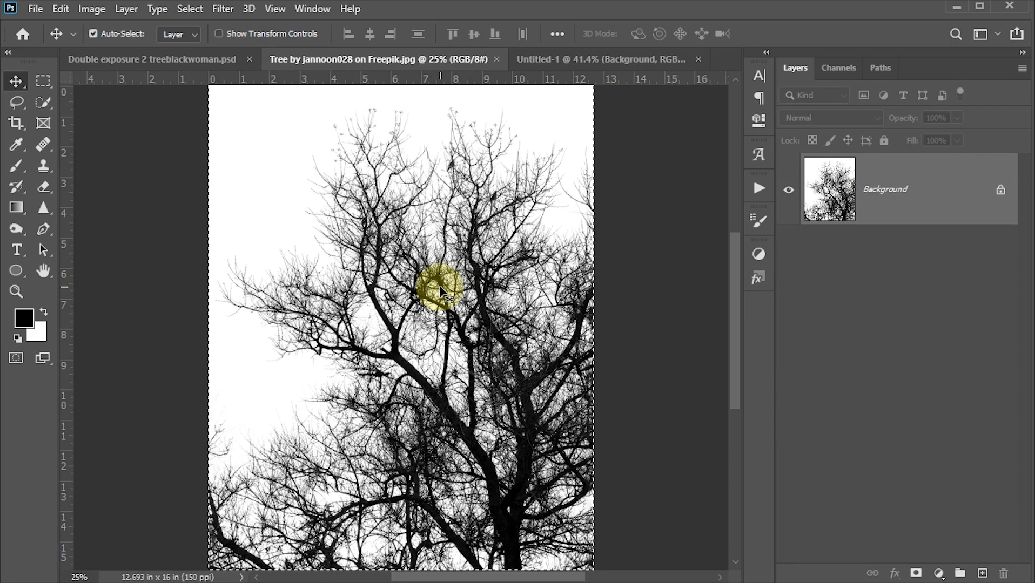
key(ctrl+c)
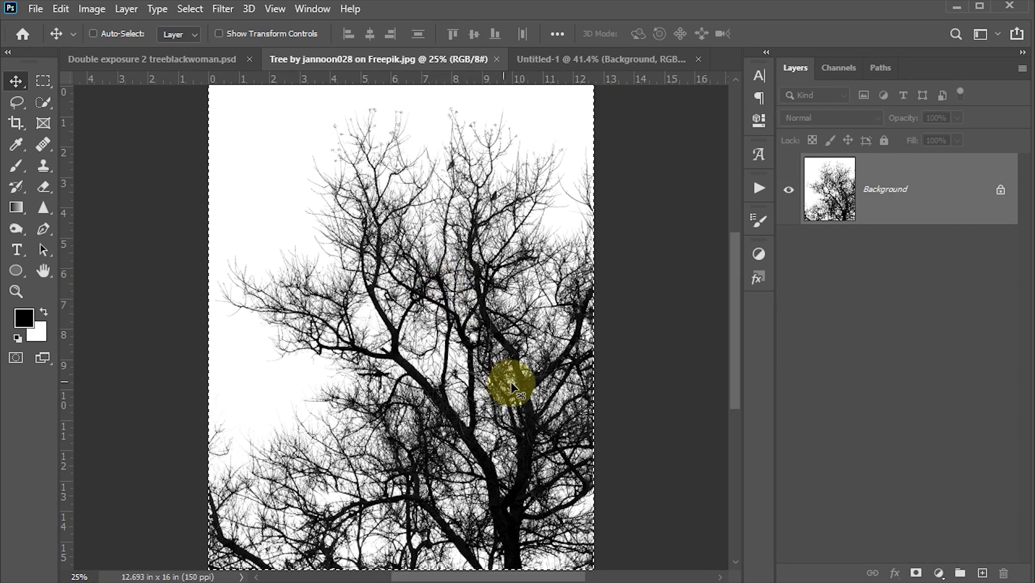
click(178, 55)
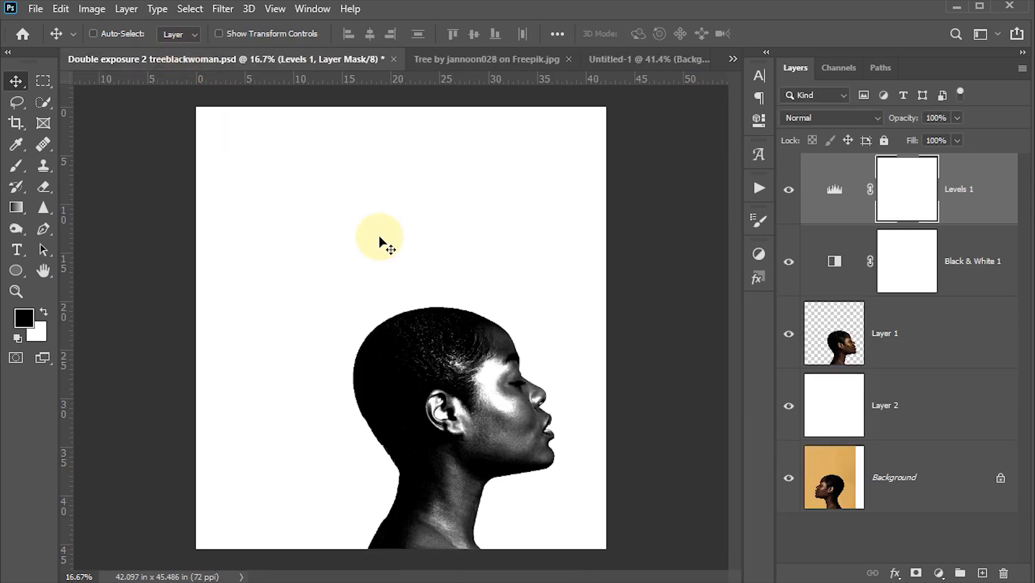
key(ctrl+v)
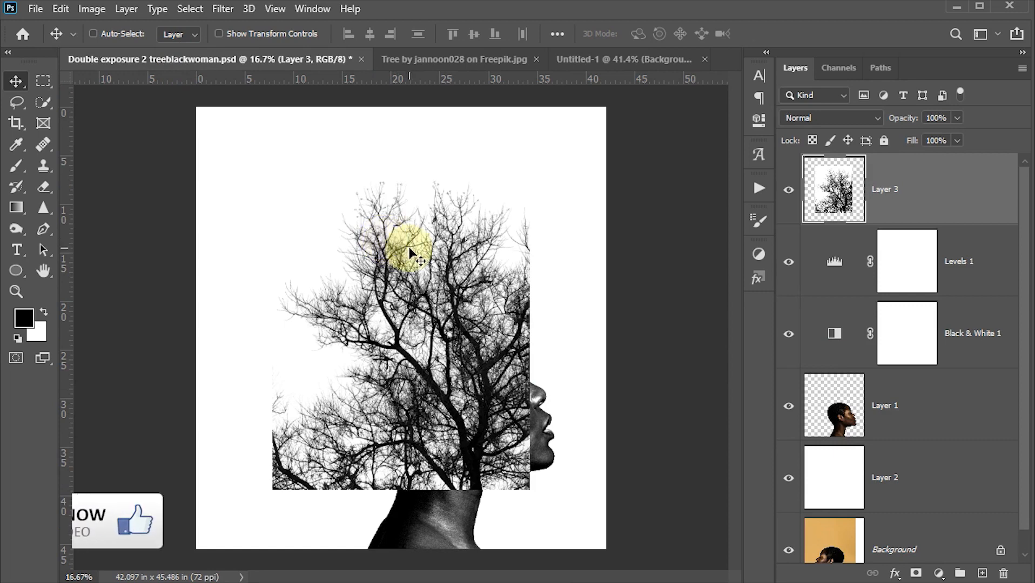
- Lower the tree layer to 50% opacity, scale it to about 118%, and position it over the head against the canvas's lower edge
key(5)
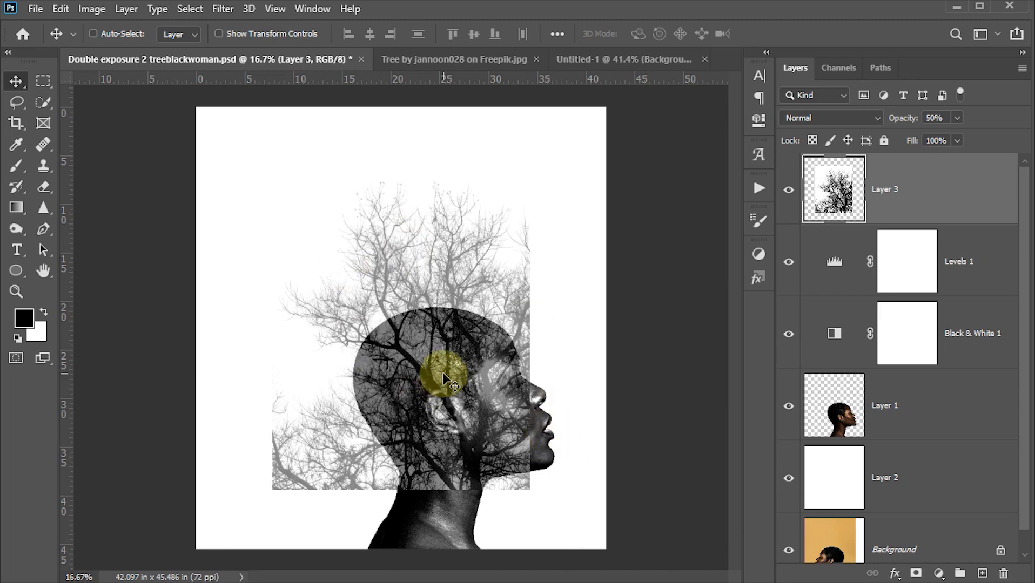
key(ctrl+t)
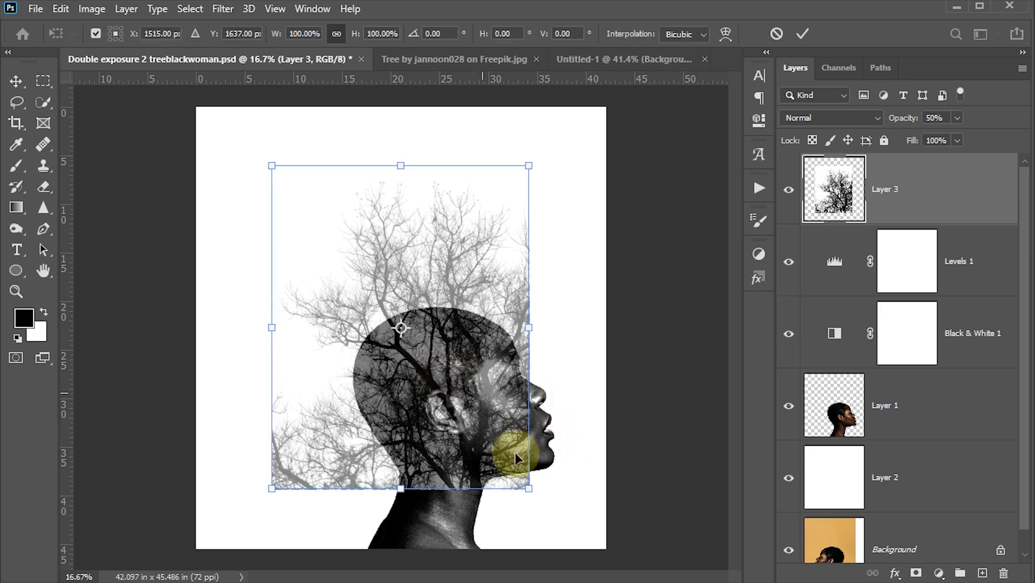
drag(526, 485, 554, 543)
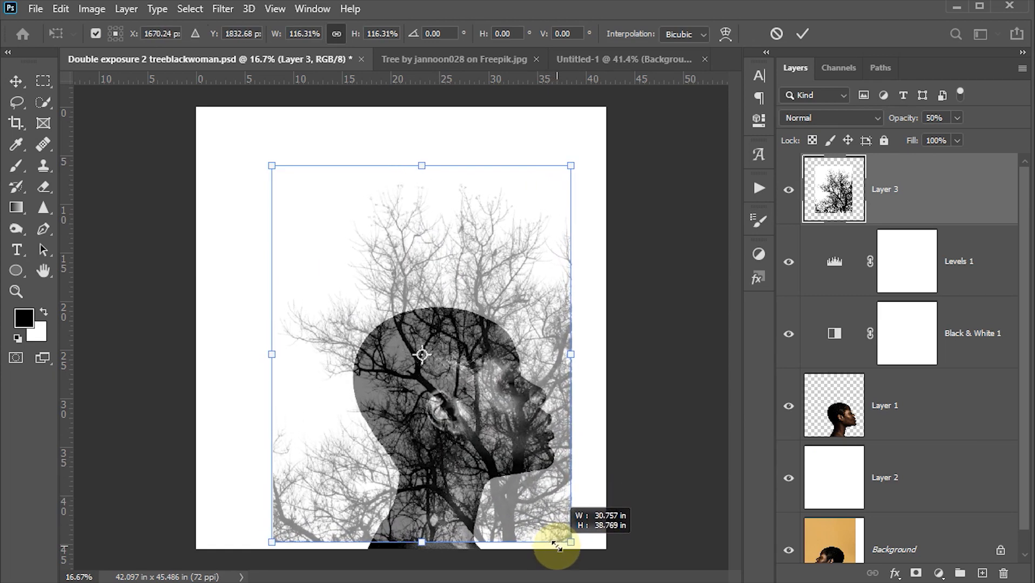
drag(538, 491, 524, 496)
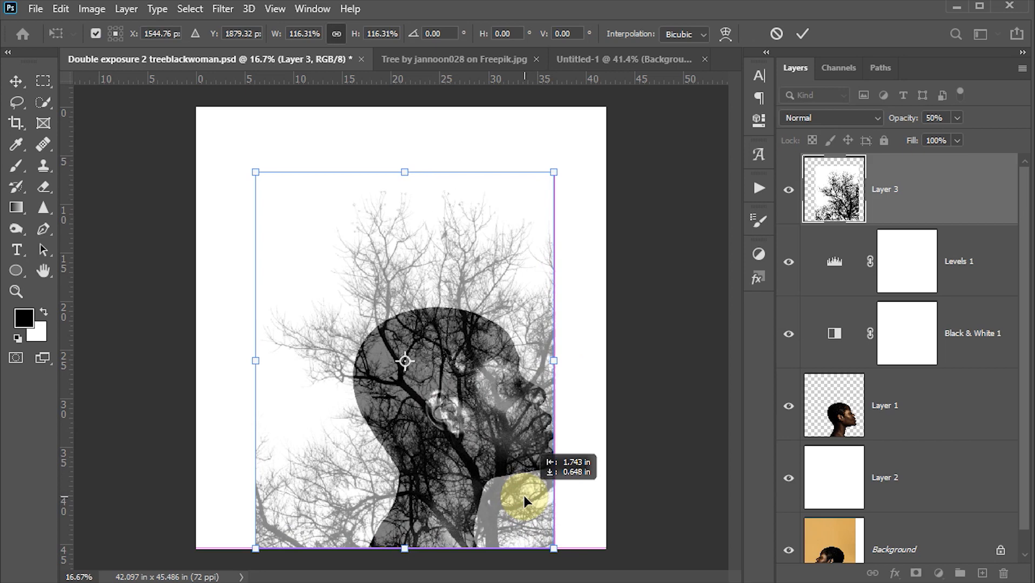
drag(255, 171, 251, 168)
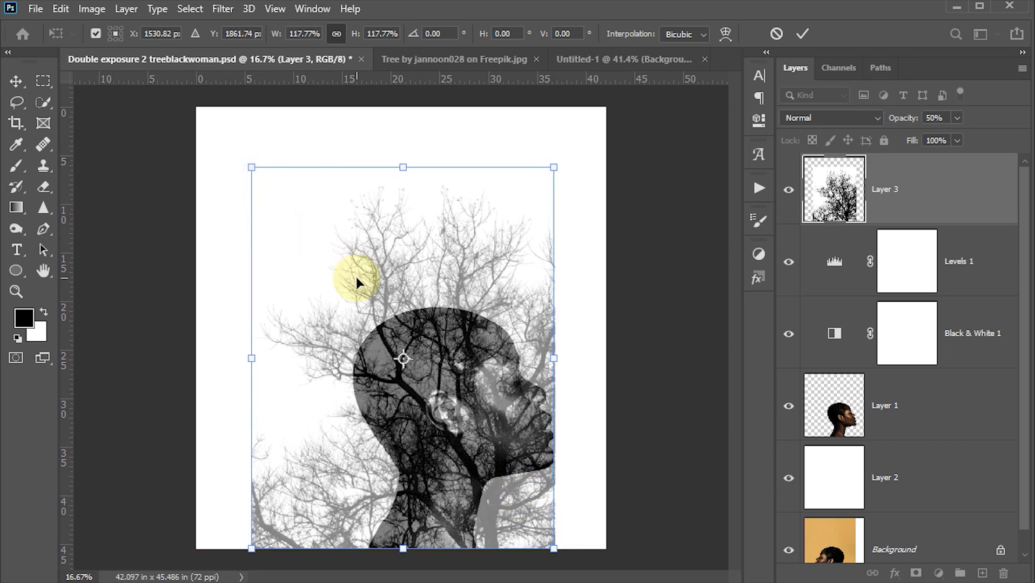
key(Right)
key(Right)
key(Right)
key(Right)
key(Right)
key(Right)
click(802, 34)
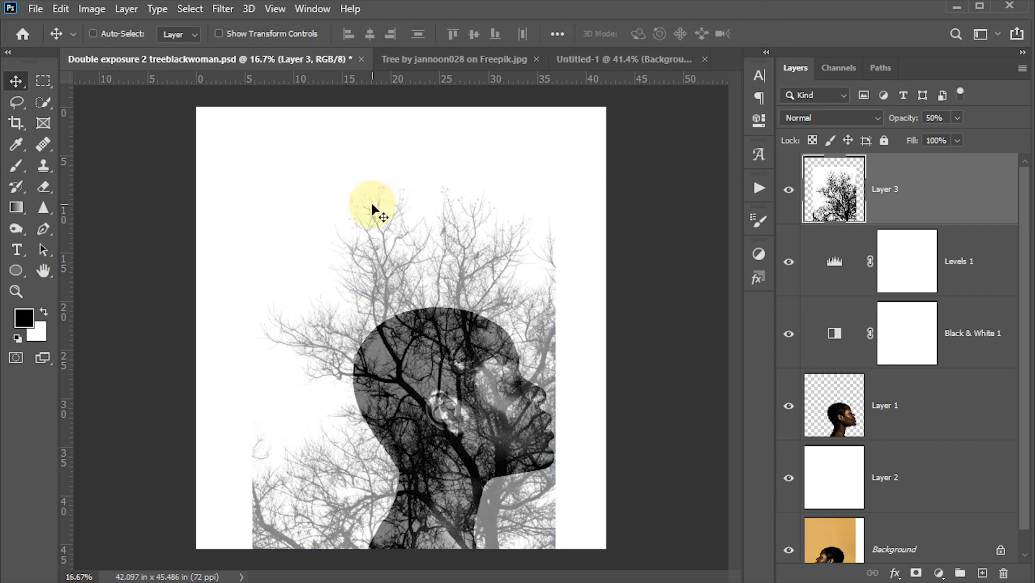
- Set the tree layer's opacity to 100%
click(934, 118)
text(100)
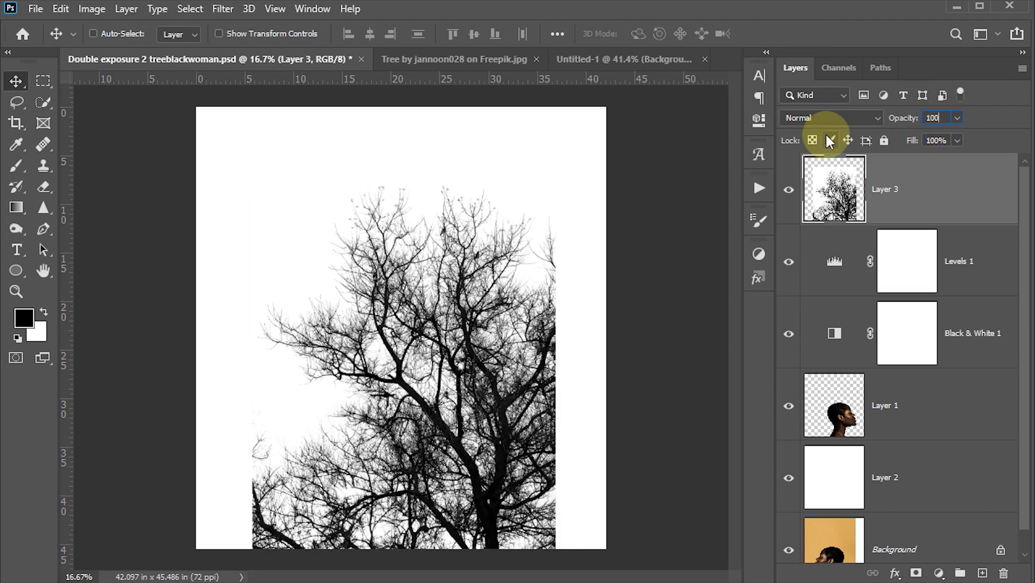
key(Return)
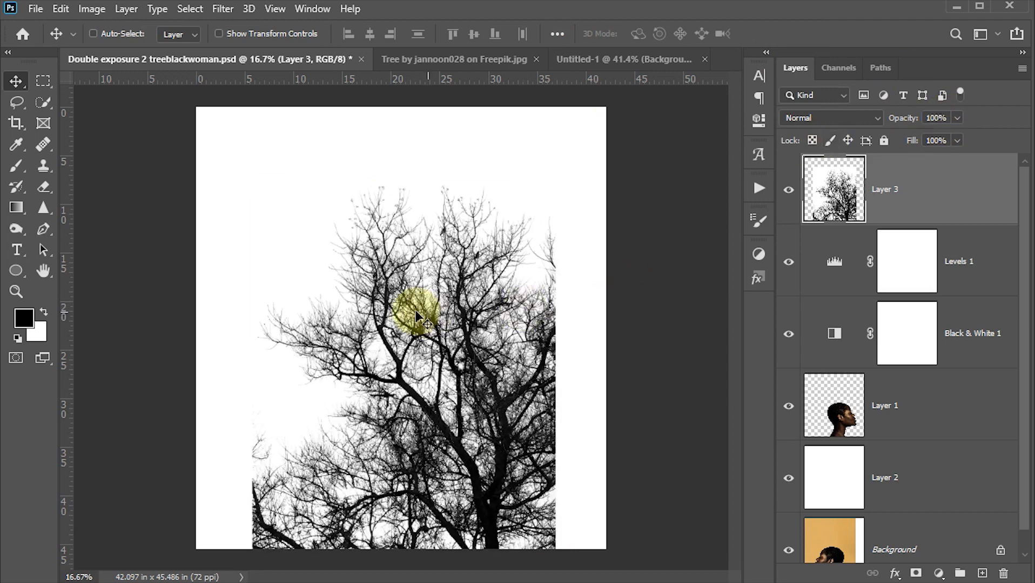
- Load the woman's silhouette from Layer 1 as a selection and use it to mask the tree on Layer 3
ctrl+click(843, 417)
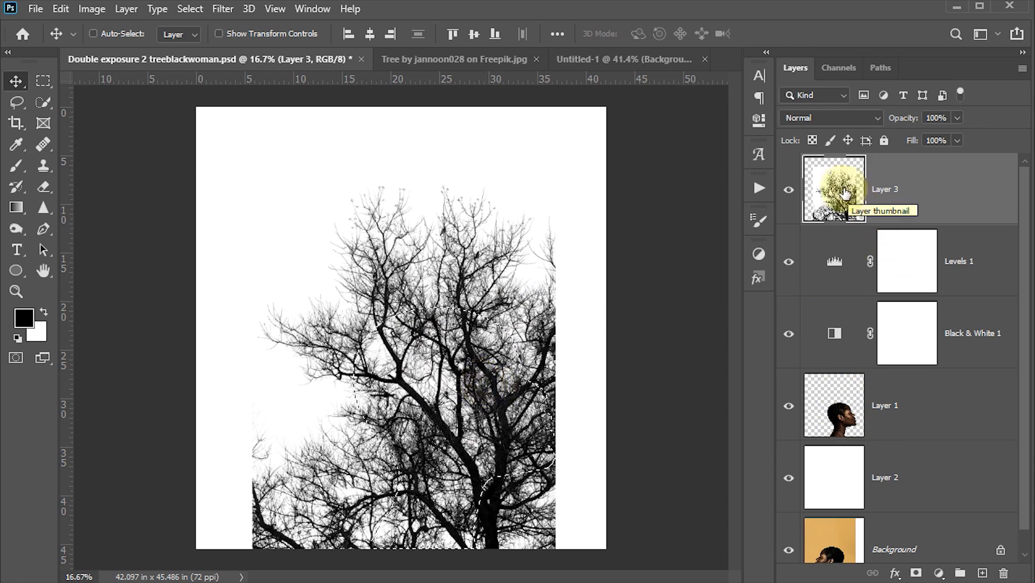
click(916, 571)
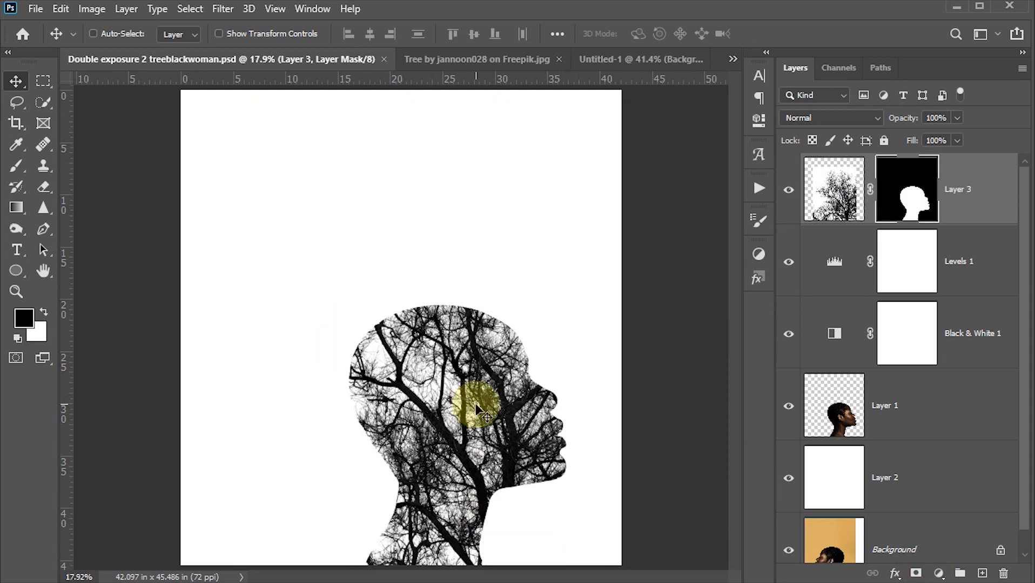
- Paint black on the tree layer's mask with an 800 px soft brush at 60% opacity to reveal the woman's forehead, nose and mouth
key(b)
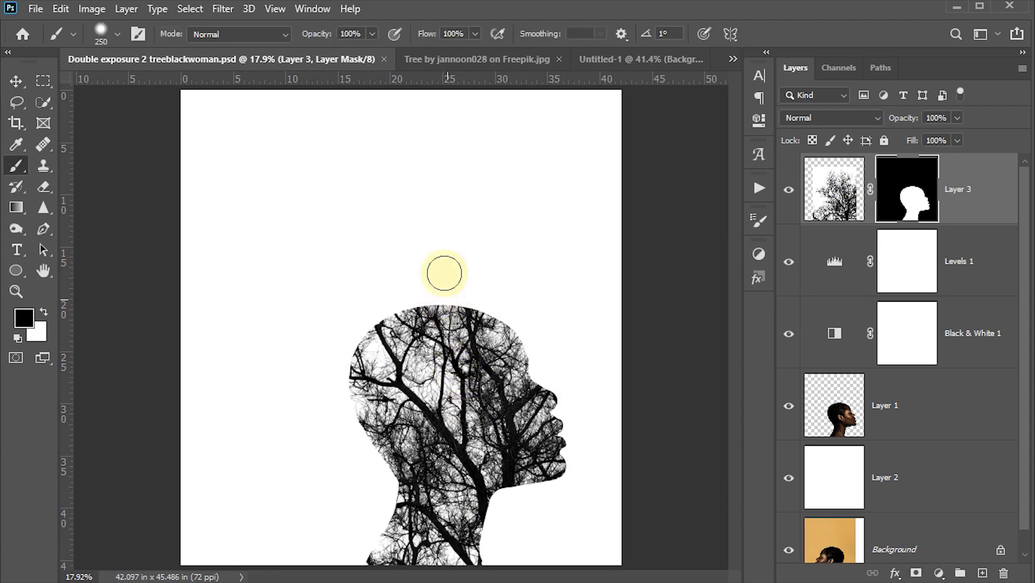
click(361, 34)
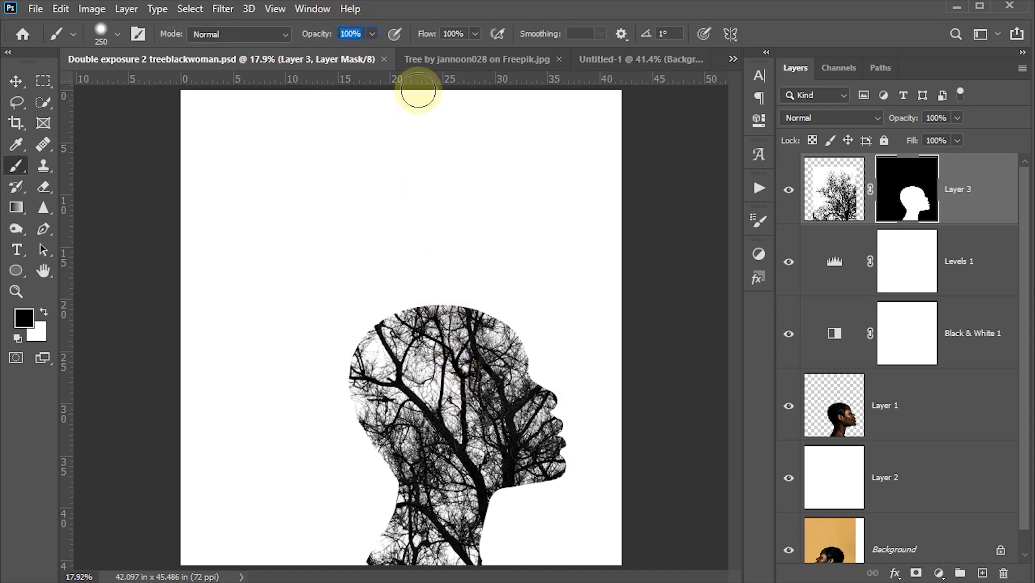
text(6)
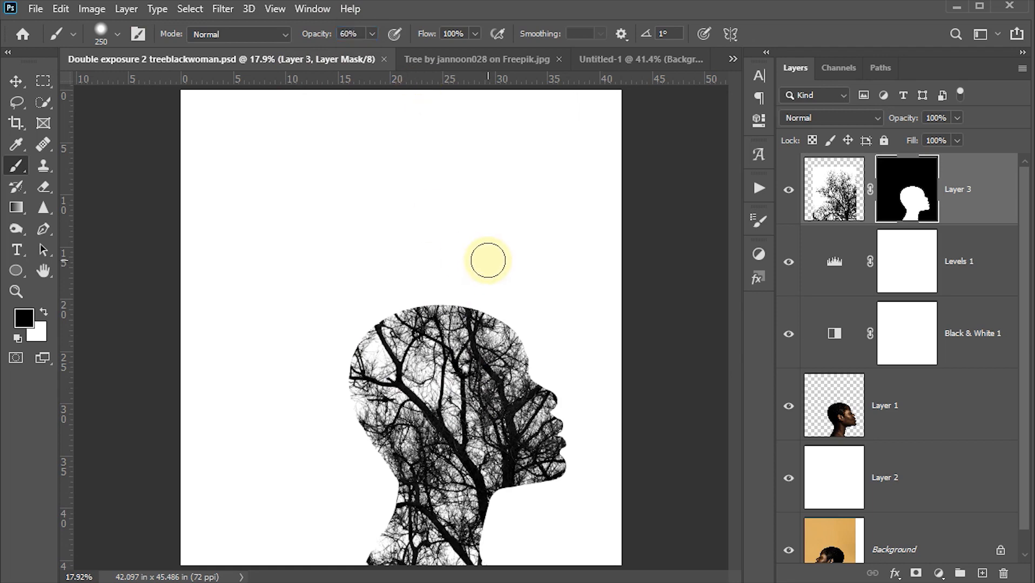
key(bracketright)
key(bracketright)
key(bracketright)
key(bracketright)
key(bracketright)
key(bracketright)
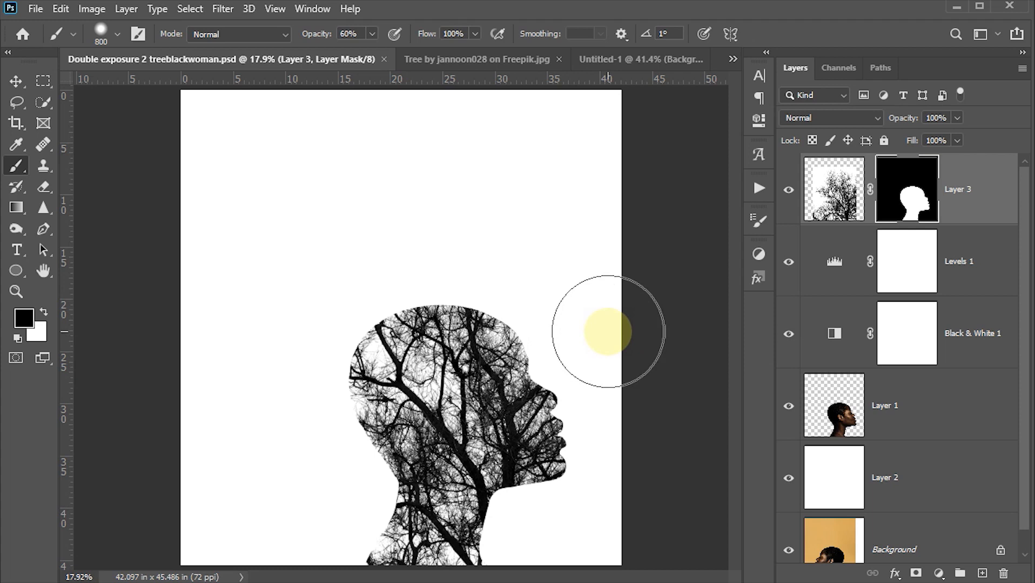
mouse_move(541, 320)
mouse_down()
mouse_move(529, 319)
mouse_move(534, 326)
mouse_up()
drag(558, 373, 564, 378)
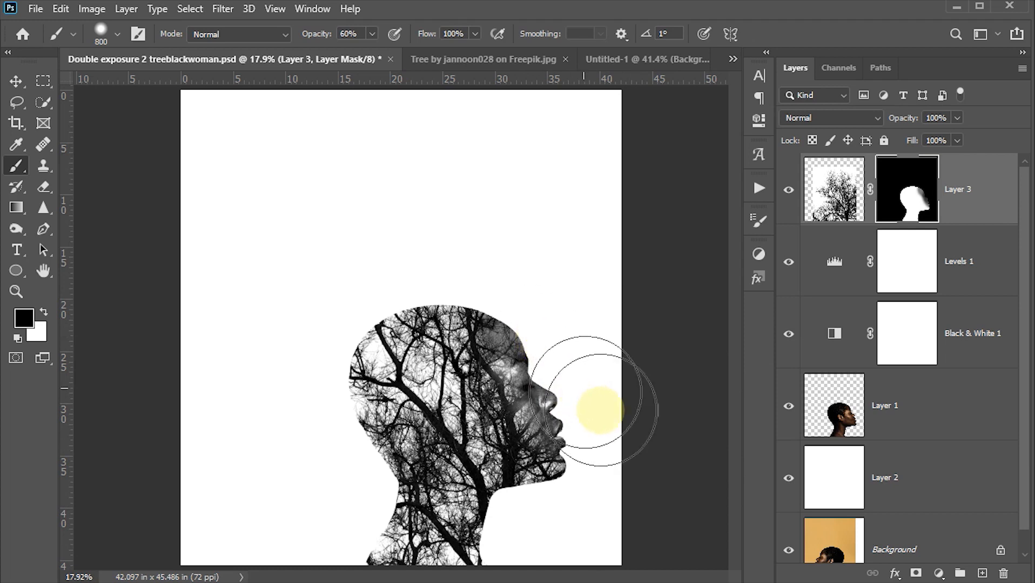
drag(589, 450, 660, 463)
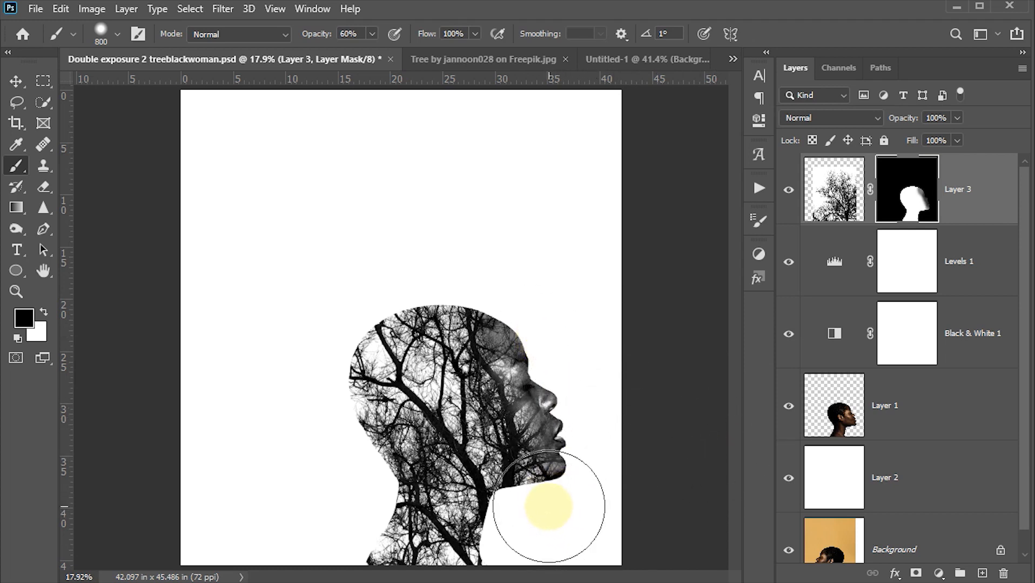
- Refine the mask around the lips and chin with a 300 px black brush at 60% opacity
key(bracketleft)
key(bracketleft)
key(bracketleft)
key(bracketleft)
key(bracketleft)
drag(550, 442, 557, 490)
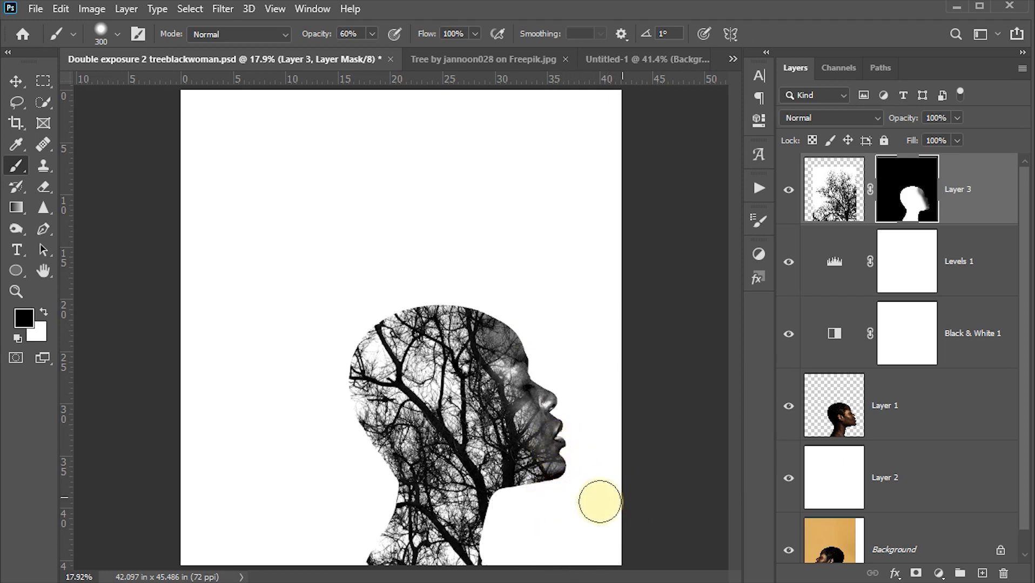
drag(556, 416, 554, 415)
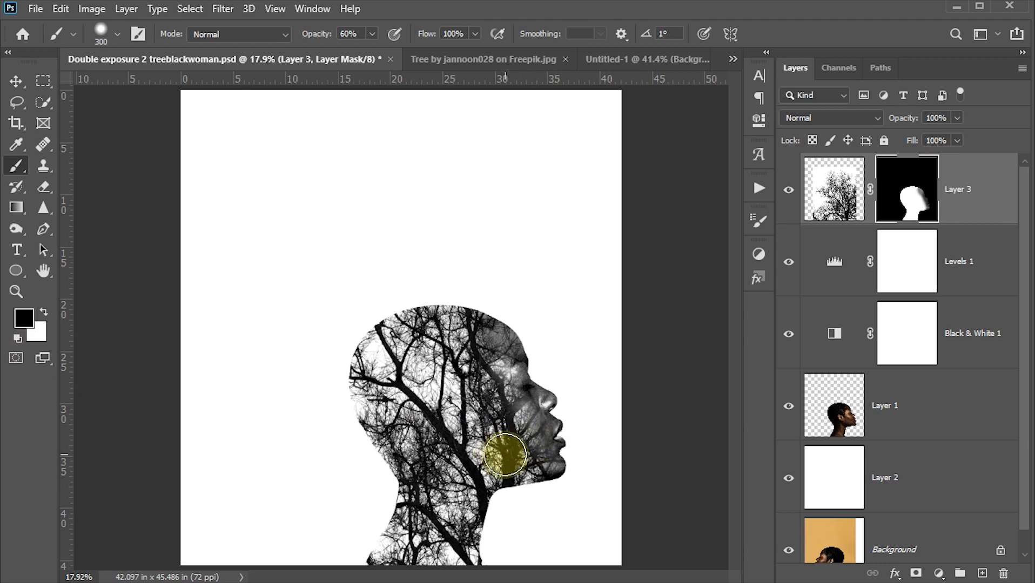
- Paint white on the tree mask with a 600 px brush at 100% opacity to bring back the branches around and above the head
click(363, 35)
text(100)
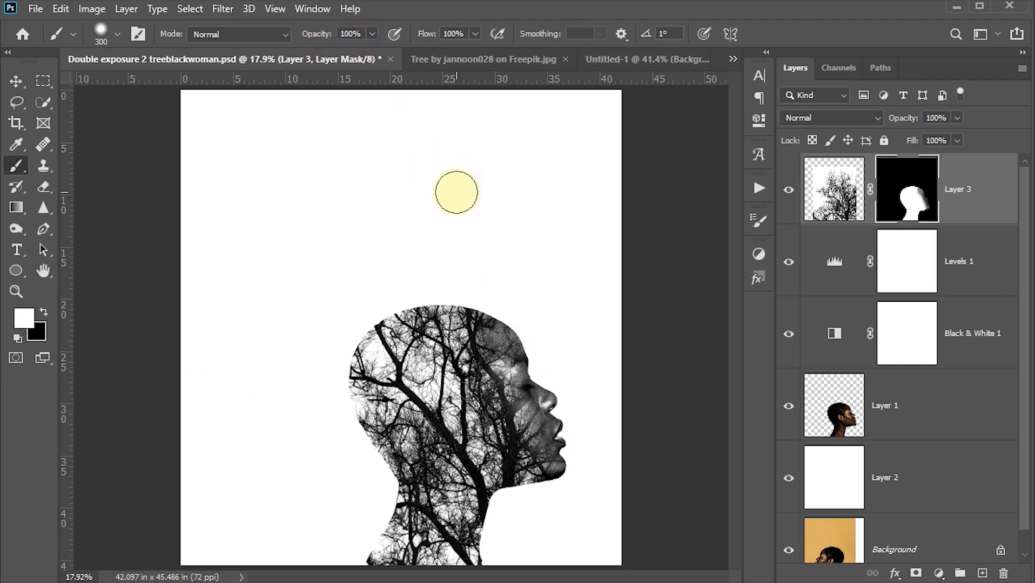
key(bracketright)
key(bracketright)
key(bracketright)
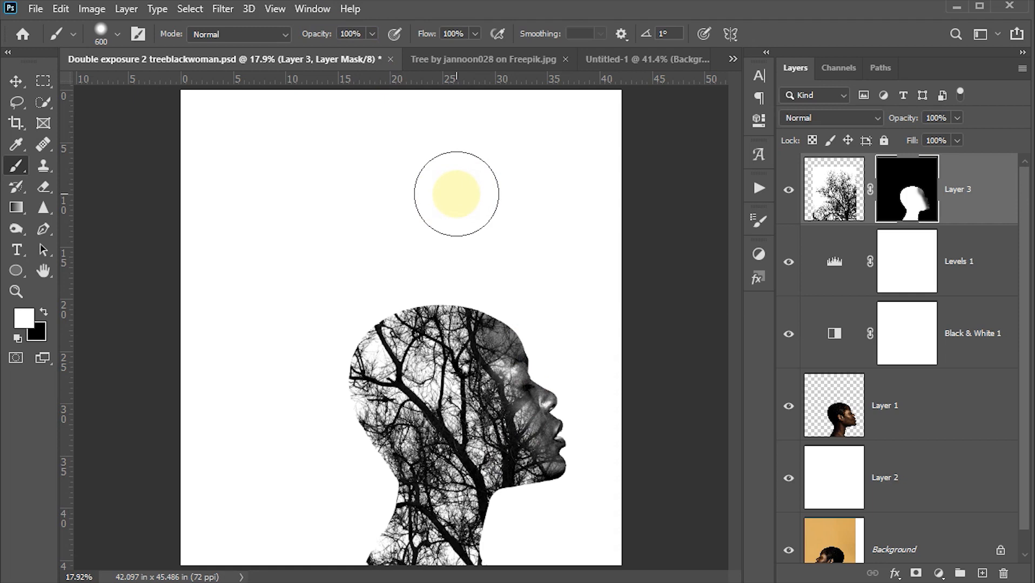
mouse_move(416, 346)
mouse_down()
mouse_move(423, 189)
mouse_move(412, 244)
mouse_move(397, 256)
mouse_move(354, 220)
mouse_move(336, 235)
mouse_move(357, 277)
mouse_move(337, 256)
mouse_move(374, 309)
mouse_move(328, 298)
mouse_move(296, 265)
mouse_move(311, 282)
mouse_move(295, 278)
mouse_move(362, 369)
mouse_move(280, 293)
mouse_move(309, 286)
mouse_move(281, 281)
mouse_move(296, 283)
mouse_move(296, 244)
mouse_move(351, 344)
mouse_move(345, 360)
mouse_move(295, 334)
mouse_move(365, 379)
mouse_move(327, 361)
mouse_move(361, 388)
mouse_move(281, 358)
mouse_move(350, 379)
mouse_move(348, 341)
mouse_move(326, 301)
mouse_move(363, 212)
mouse_move(370, 271)
mouse_move(465, 206)
mouse_move(462, 221)
mouse_move(454, 207)
mouse_move(491, 205)
mouse_move(478, 218)
mouse_move(497, 224)
mouse_move(433, 265)
mouse_move(447, 279)
mouse_move(488, 240)
mouse_move(531, 226)
mouse_move(507, 291)
mouse_move(573, 176)
mouse_move(537, 200)
mouse_move(495, 271)
mouse_move(506, 281)
mouse_move(559, 240)
mouse_move(552, 257)
mouse_move(492, 293)
mouse_move(490, 307)
mouse_move(527, 302)
mouse_move(575, 221)
mouse_move(340, 203)
mouse_move(364, 240)
mouse_move(366, 335)
mouse_move(324, 323)
mouse_move(376, 242)
mouse_move(399, 251)
mouse_move(539, 201)
mouse_move(564, 239)
mouse_up()
- Mask out the isolated branch at the tree's right edge with a 100 px black brush at 100% opacity
key(bracketleft)
key(bracketleft)
scroll(564, 239, up, 5)
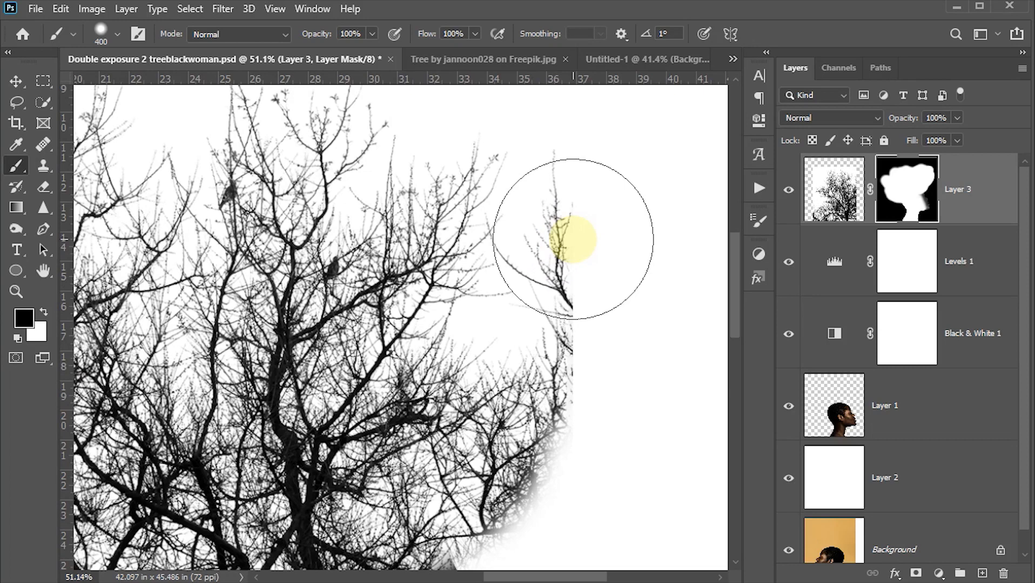
key(bracketleft)
key(bracketleft)
key(bracketleft)
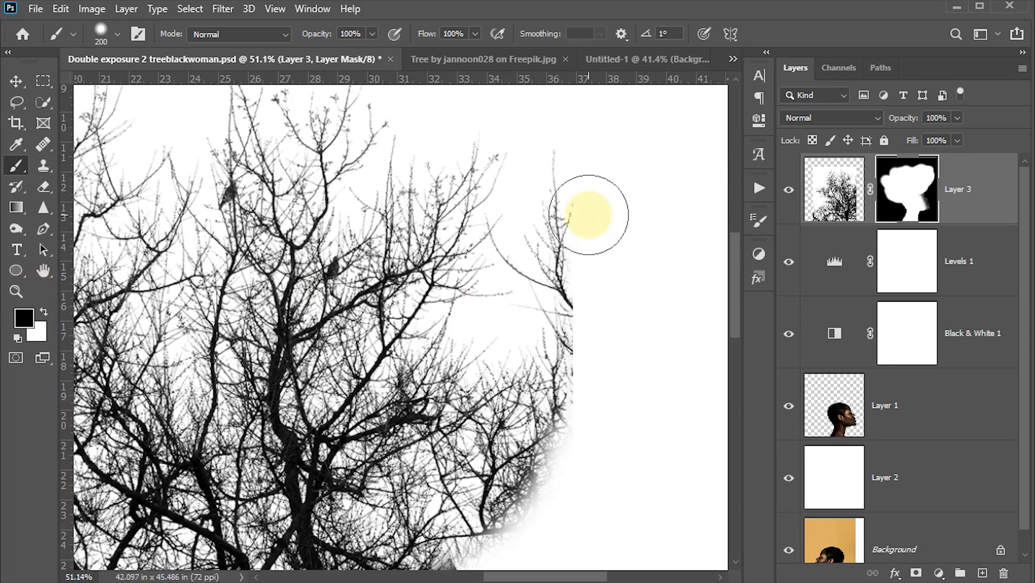
key(bracketleft)
key(bracketleft)
key(bracketleft)
key(bracketleft)
mouse_move(564, 160)
mouse_down()
mouse_move(566, 231)
mouse_move(563, 191)
mouse_move(563, 226)
mouse_move(545, 247)
mouse_move(571, 281)
mouse_move(508, 247)
mouse_move(601, 298)
mouse_move(538, 287)
mouse_move(543, 301)
mouse_up()
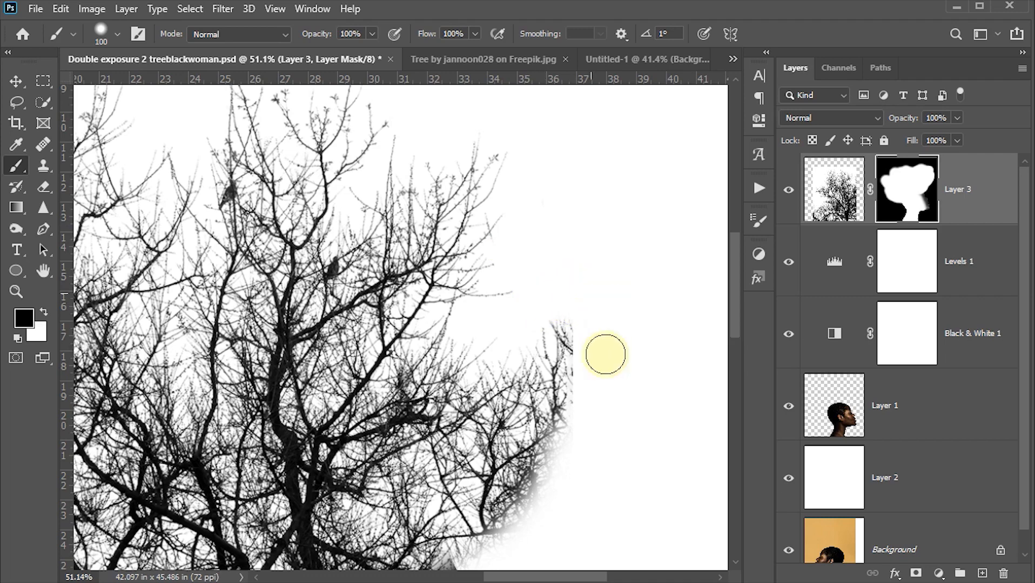
- Soften the cut-off branches along the tree's right edge above the forehead with a 125 px black brush at 50% opacity
scroll(628, 385, down, 2)
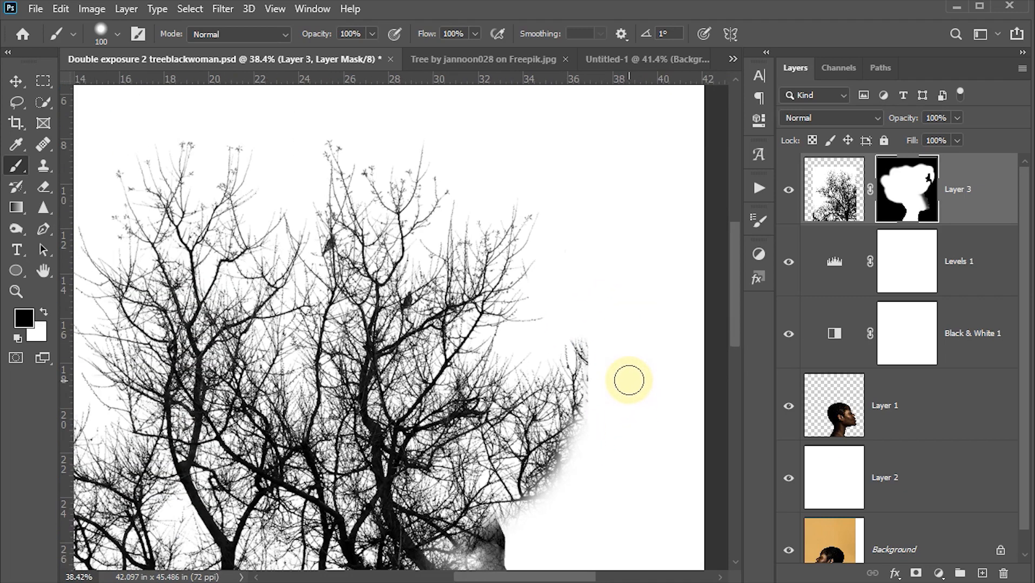
drag(624, 394, 624, 294)
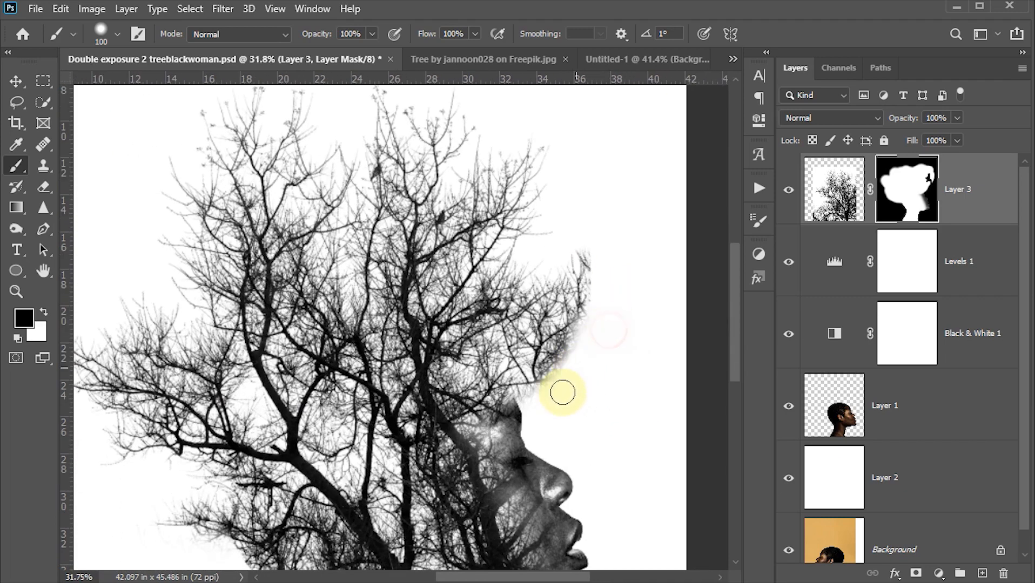
key(5)
key(bracketright)
key(bracketright)
key(bracketright)
key(bracketright)
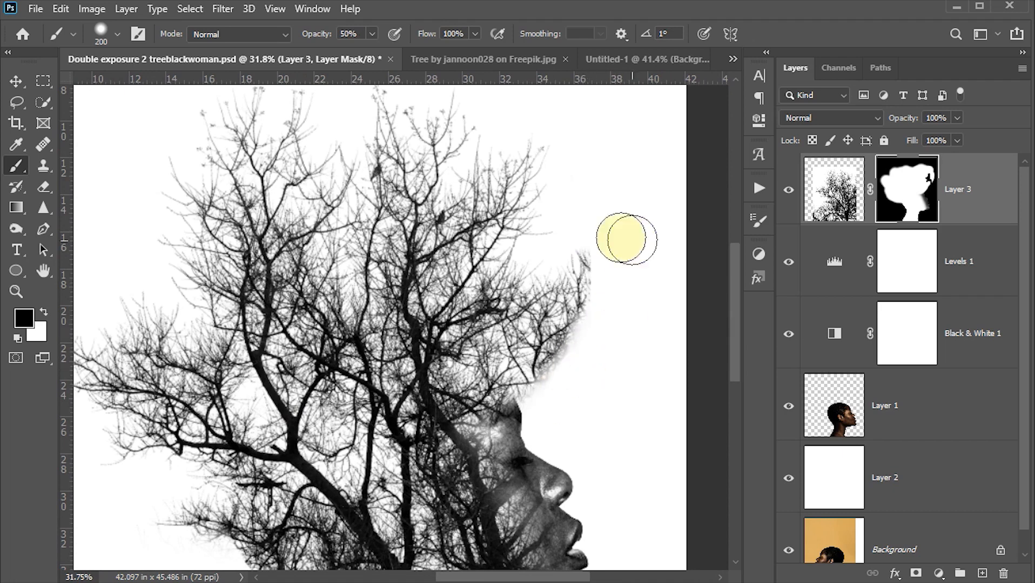
key(bracketleft)
key(bracketleft)
key(bracketleft)
mouse_move(580, 352)
mouse_down()
mouse_move(559, 369)
mouse_move(563, 352)
mouse_move(588, 356)
mouse_up()
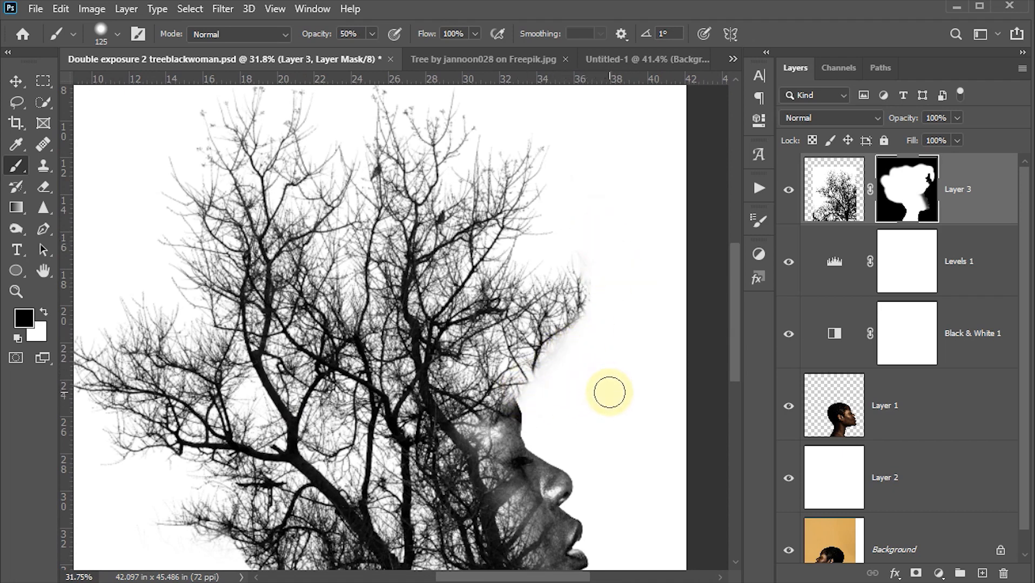
key(ctrl+0)
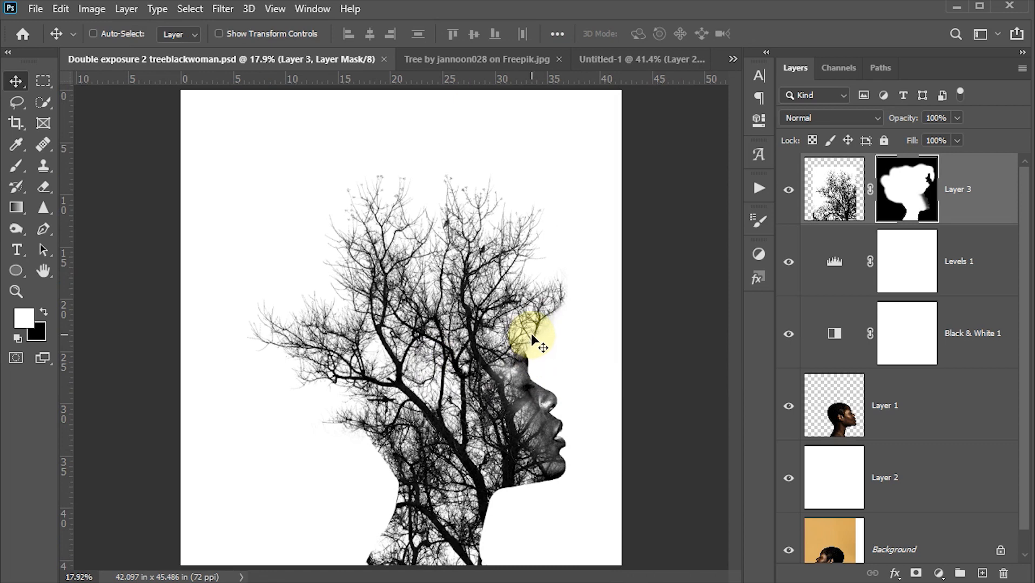
- Restore the branches just above the forehead by painting white on the mask with an 80 px brush at 100% opacity
key(b)
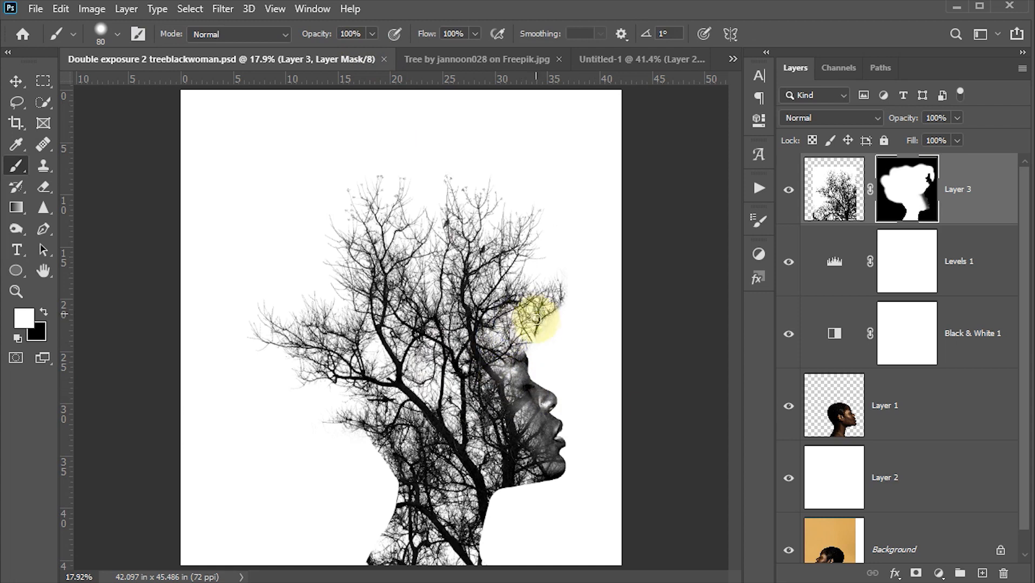
mouse_move(548, 310)
mouse_down()
mouse_move(522, 352)
mouse_move(549, 325)
mouse_move(558, 291)
mouse_move(527, 343)
mouse_move(544, 334)
mouse_move(511, 352)
mouse_move(522, 350)
mouse_move(530, 339)
mouse_move(501, 358)
mouse_move(480, 349)
mouse_up()
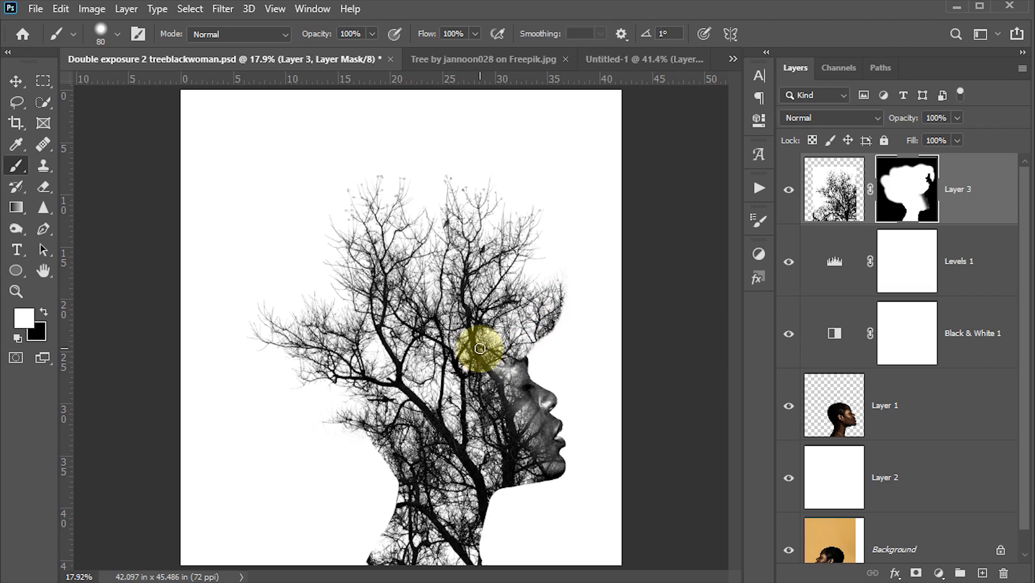
key(v)
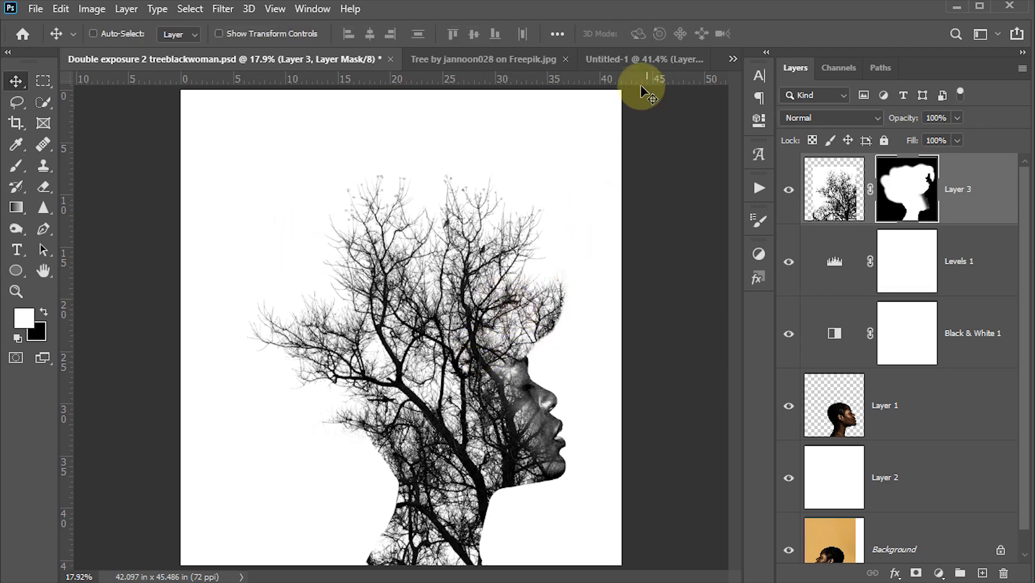
- Lasso the flock of birds in the Untitled-1 document and copy it into the double exposure document as a new top layer
click(630, 61)
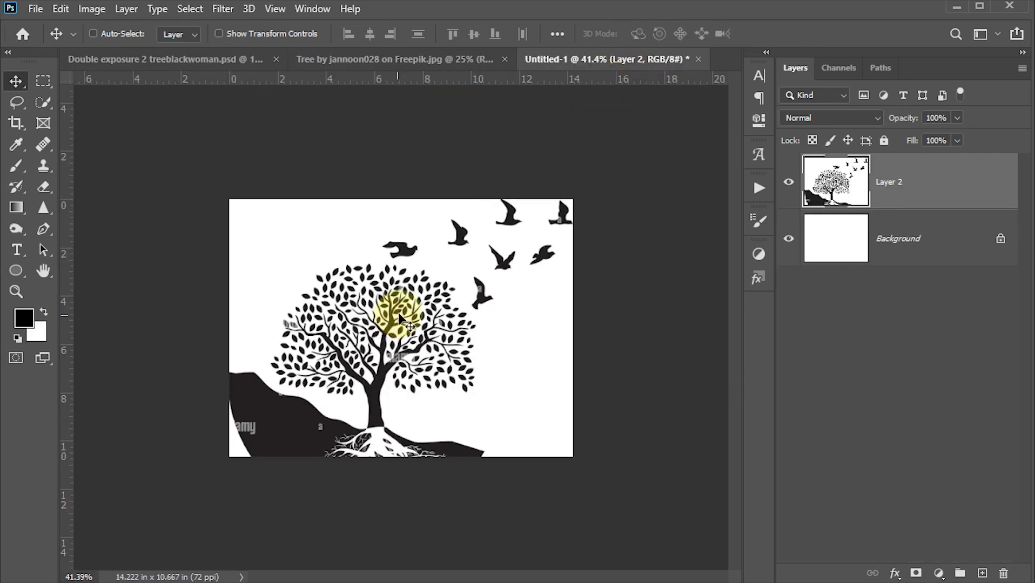
key(l)
mouse_move(397, 211)
mouse_down()
mouse_move(370, 228)
mouse_move(378, 256)
mouse_move(462, 265)
mouse_move(478, 312)
mouse_move(562, 285)
mouse_move(575, 157)
mouse_move(402, 216)
mouse_up()
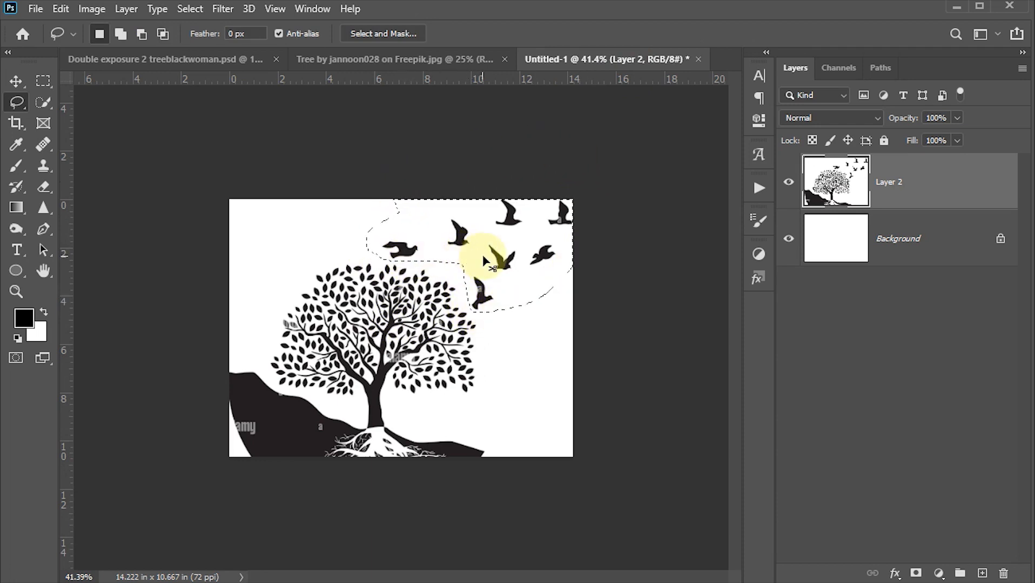
click(204, 52)
click(17, 81)
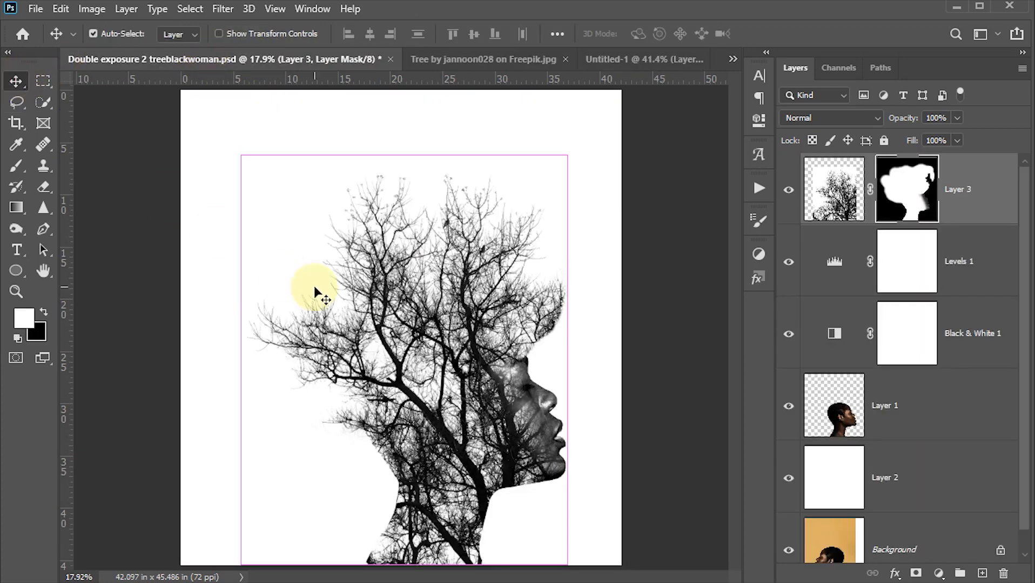
key(ctrl+v)
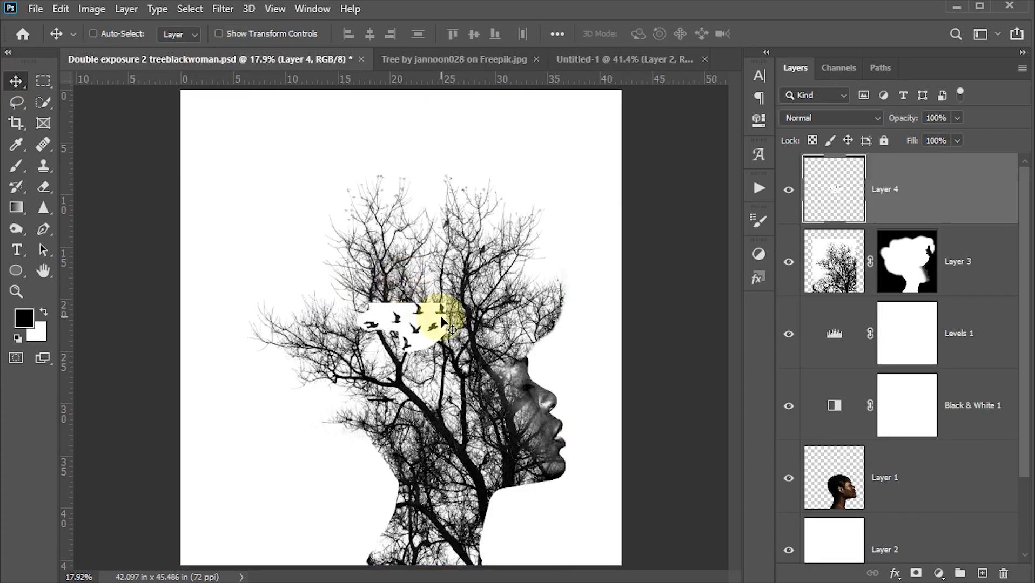
- Set the birds layer to Multiply blending and move the birds to the empty area at the upper left of the tree crown
drag(441, 317, 385, 213)
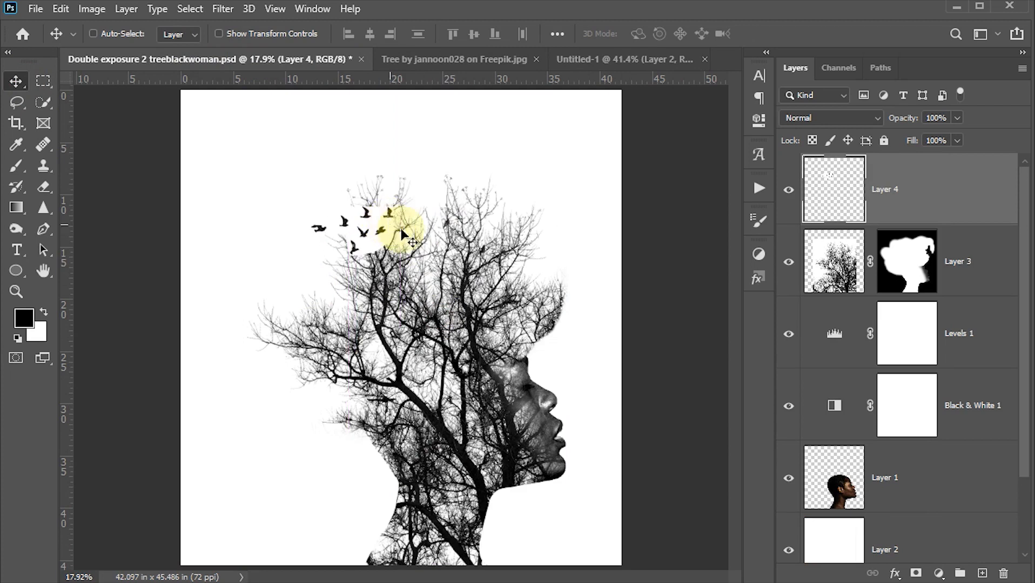
click(827, 117)
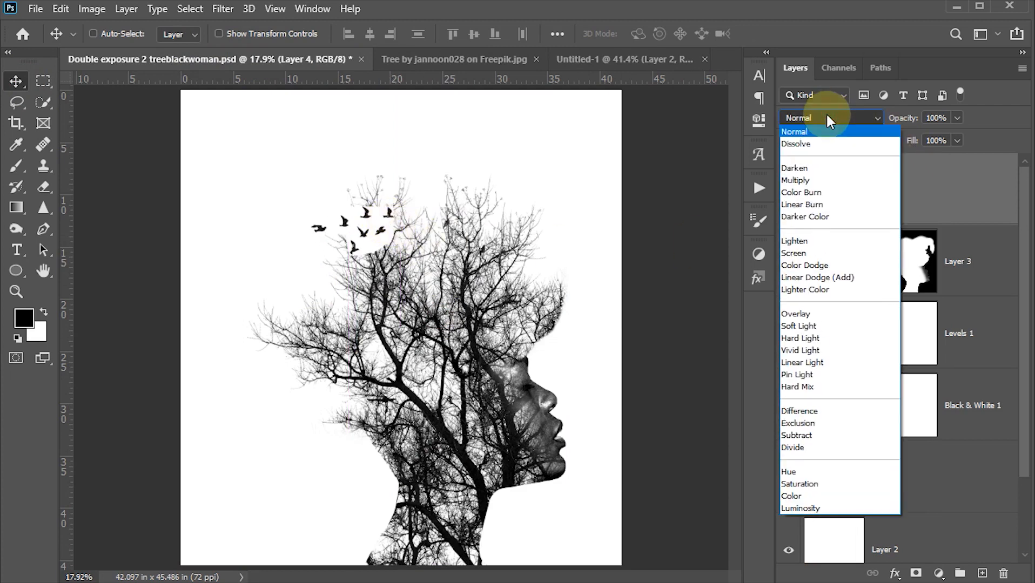
click(797, 180)
drag(381, 224, 331, 174)
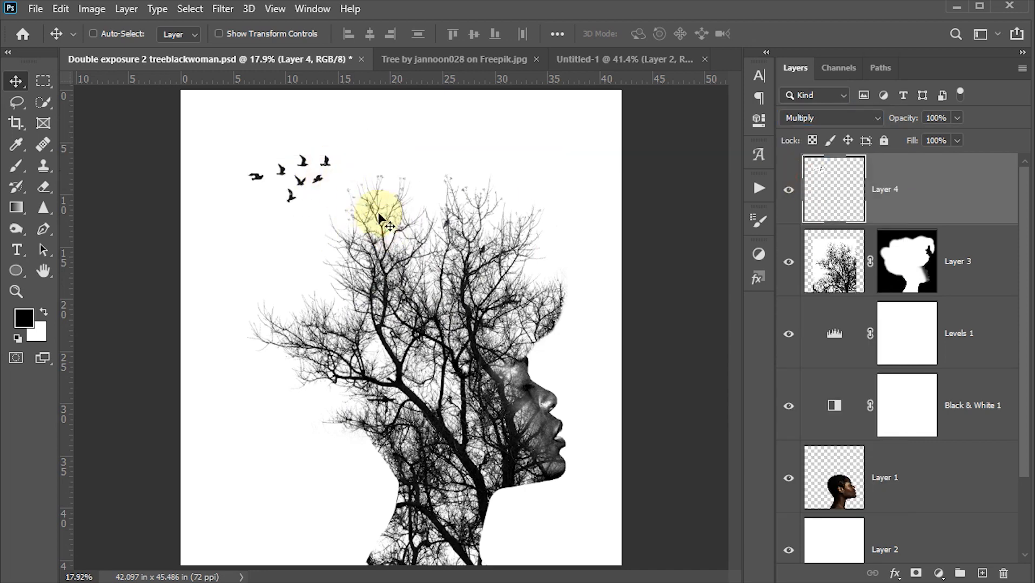
- Flip the birds layer horizontally, scale it to about 89%, and place it just beside the tree crown's upper left edge
key(ctrl+t)
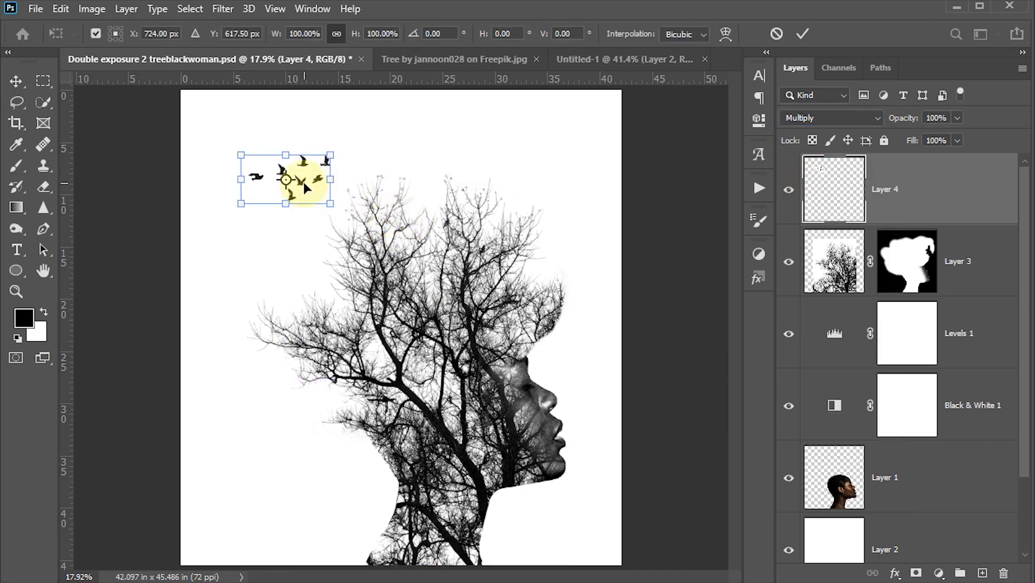
right_click(304, 184)
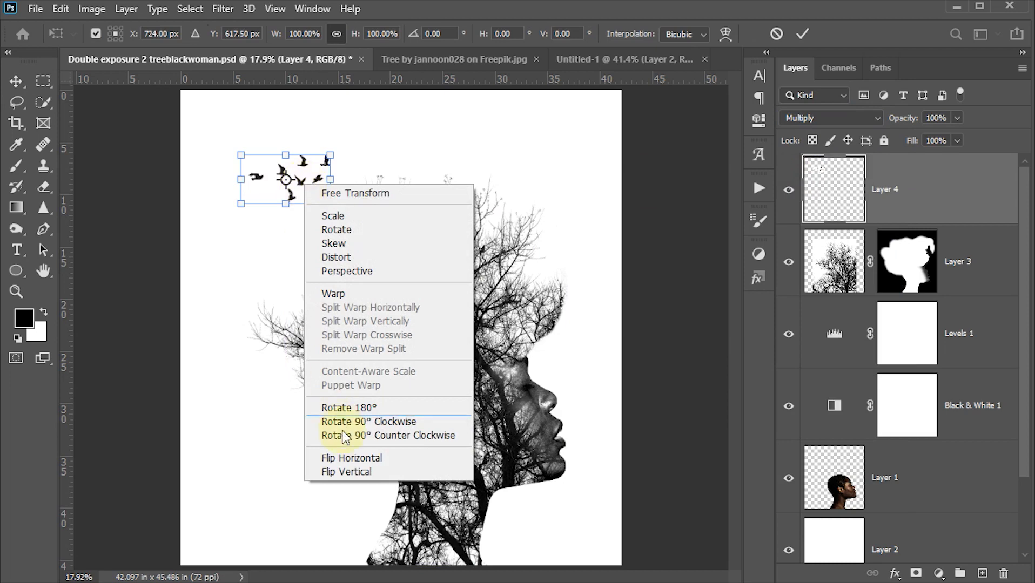
click(346, 458)
drag(304, 181, 320, 208)
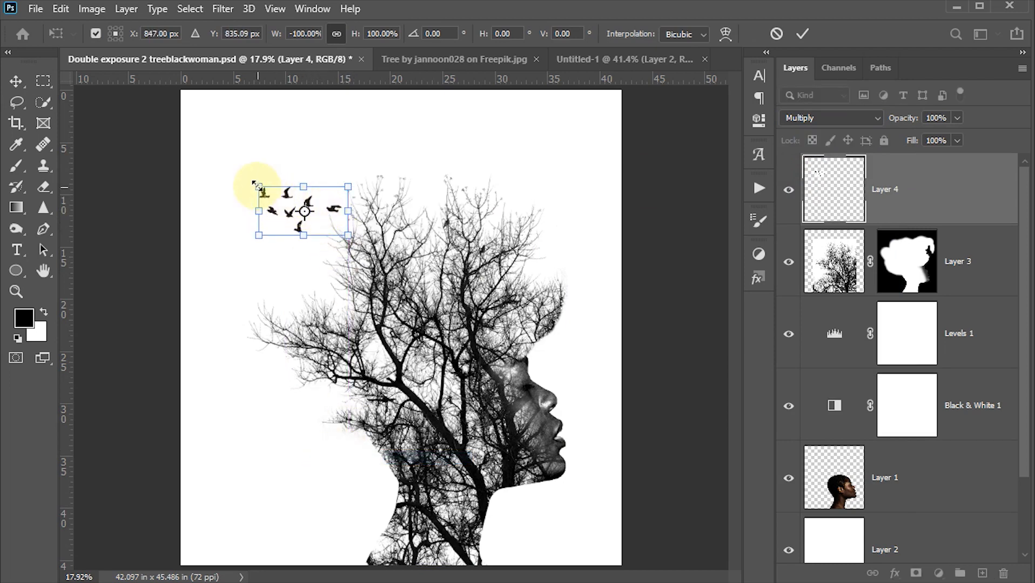
drag(256, 185, 272, 194)
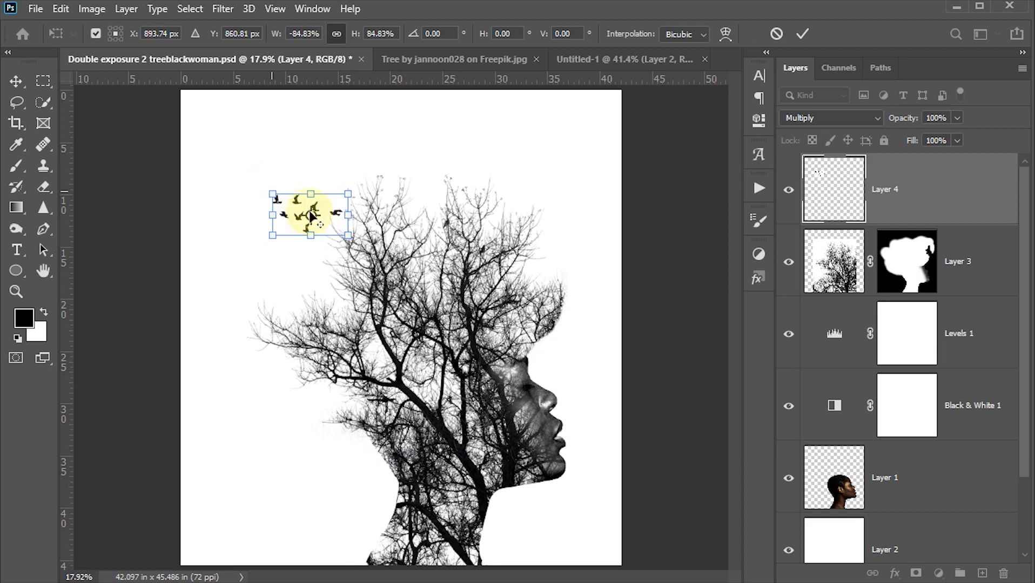
mouse_move(335, 218)
mouse_down()
mouse_move(328, 211)
mouse_move(321, 230)
mouse_move(331, 223)
mouse_up()
drag(272, 198, 269, 196)
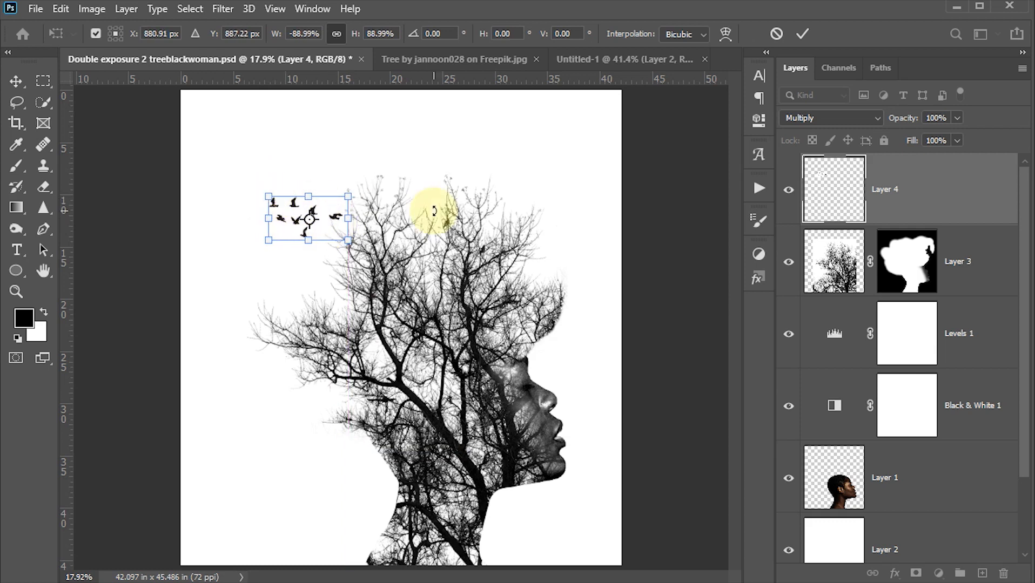
click(801, 36)
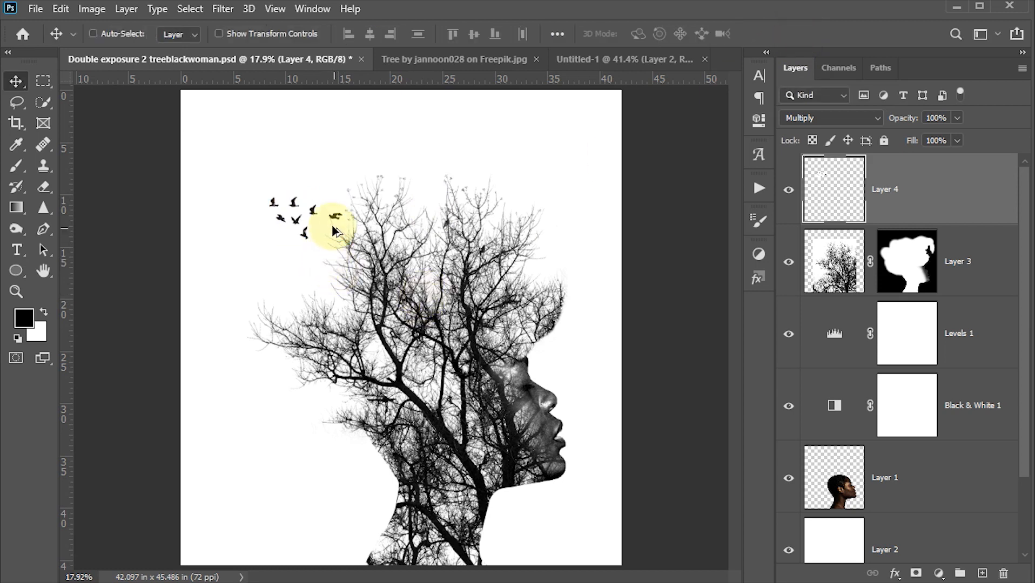
- Duplicate the birds layer, scale the copy to about 83%, and place it above and to the left of the first flock
mouse_move(332, 224)
mouse_down()
mouse_move(312, 193)
mouse_move(331, 209)
mouse_up()
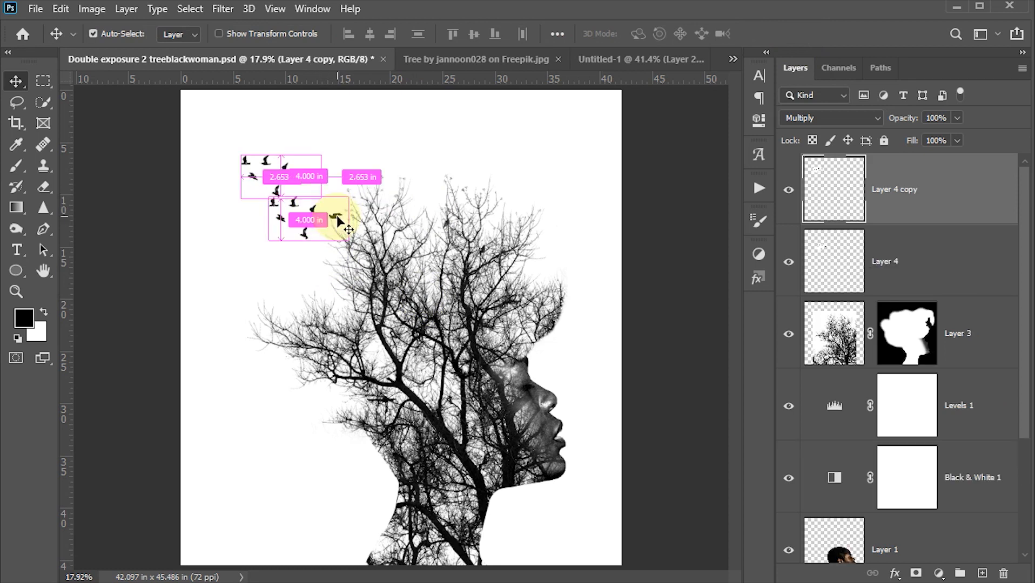
key(ctrl+t)
drag(236, 152, 253, 156)
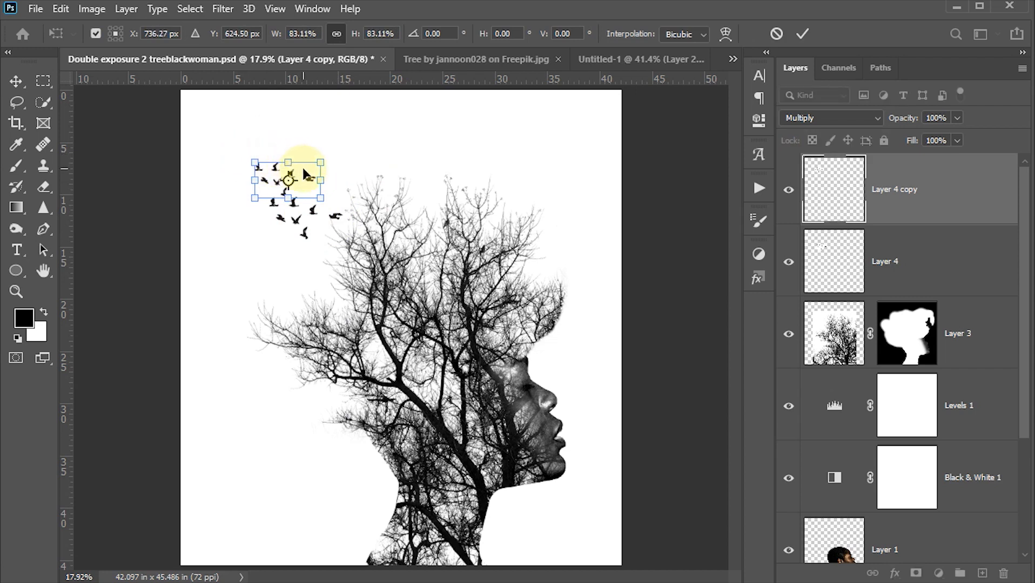
click(802, 34)
drag(428, 190, 404, 181)
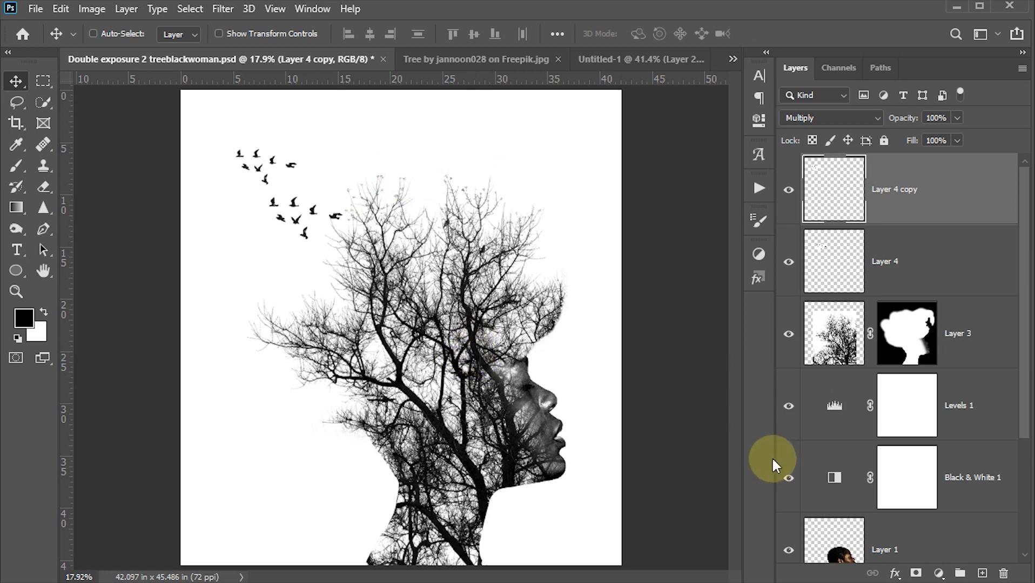
- Add a Solid Color fill layer in pale cyan #d2fff9 above all other layers
click(939, 573)
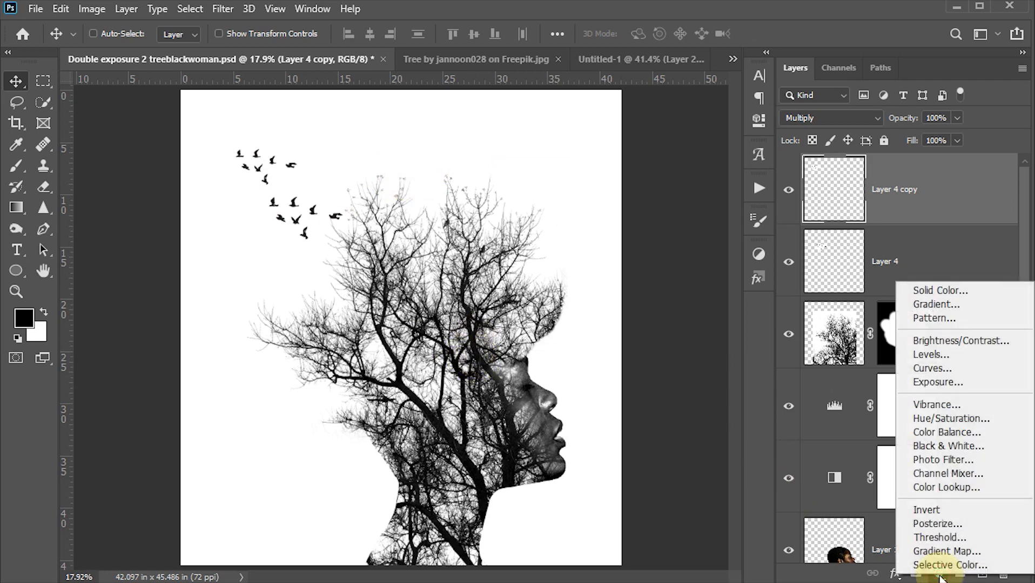
click(938, 291)
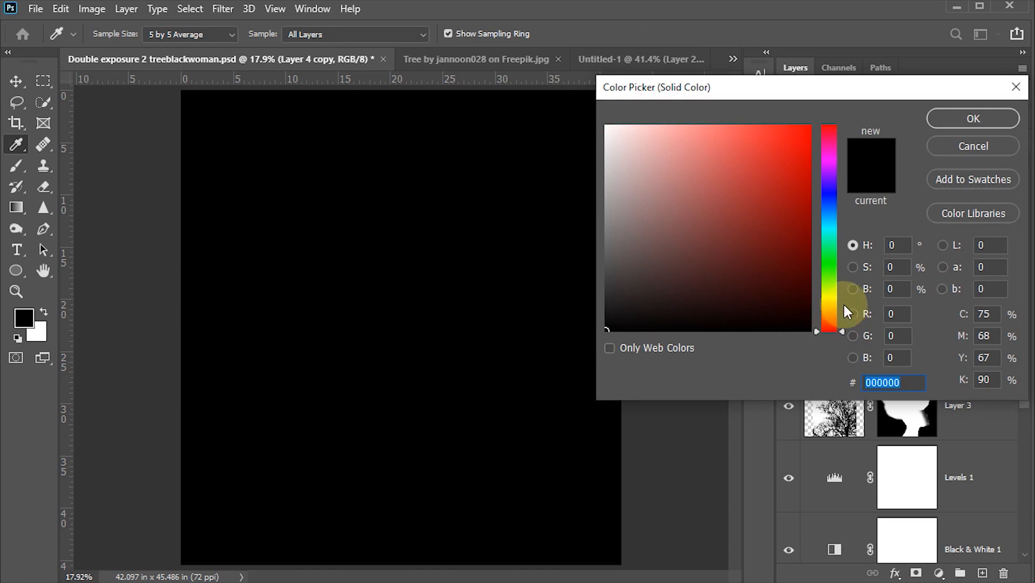
drag(843, 302, 841, 232)
drag(670, 179, 642, 115)
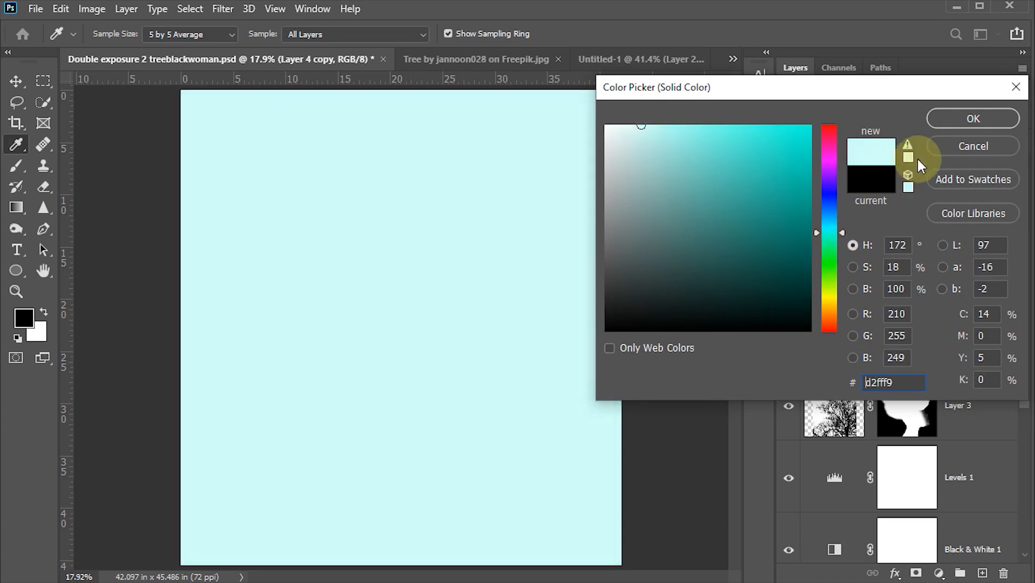
click(951, 119)
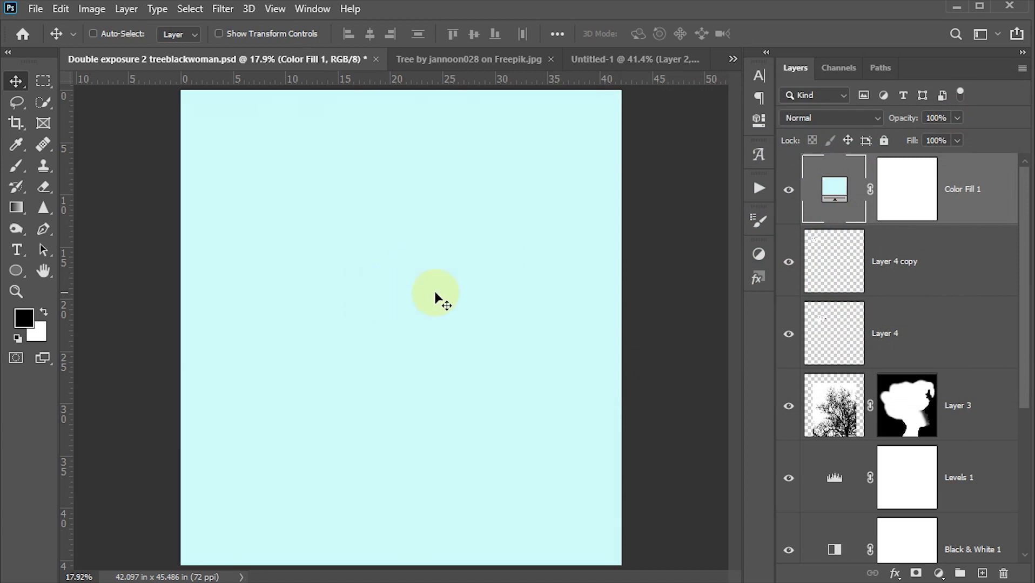
- Set the color fill layer to Color blending at 40% opacity and save the document
click(801, 117)
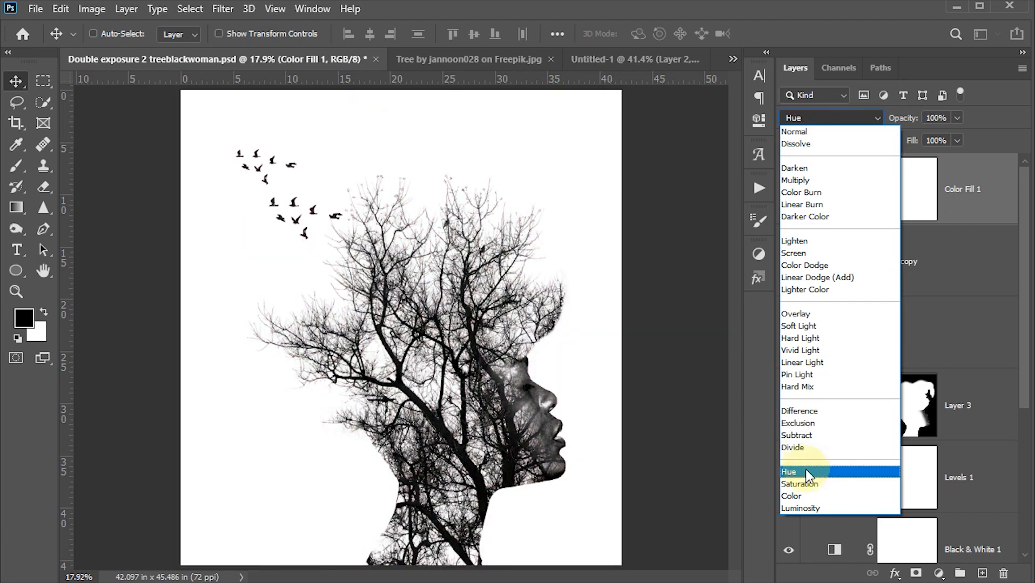
click(802, 497)
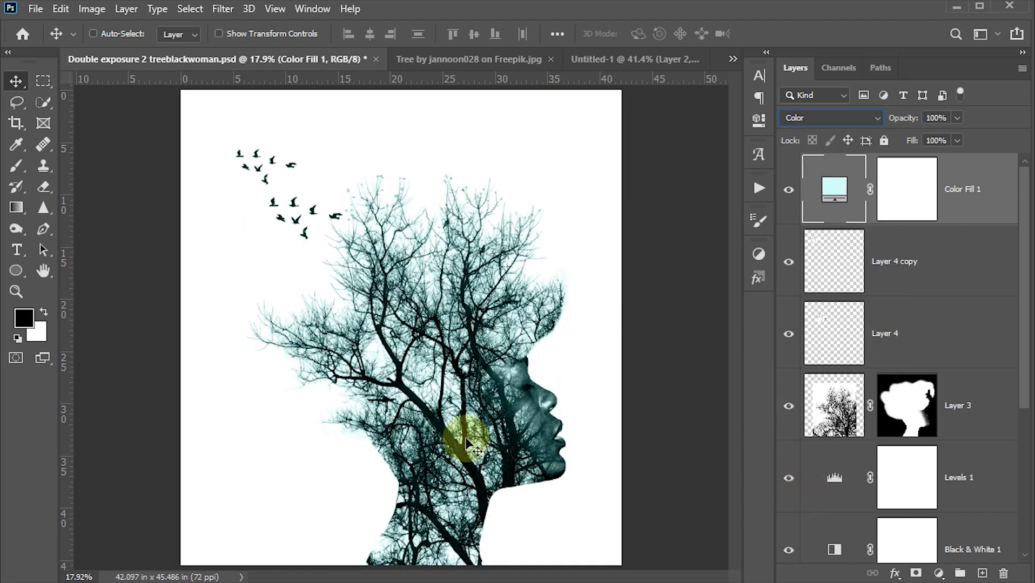
click(943, 118)
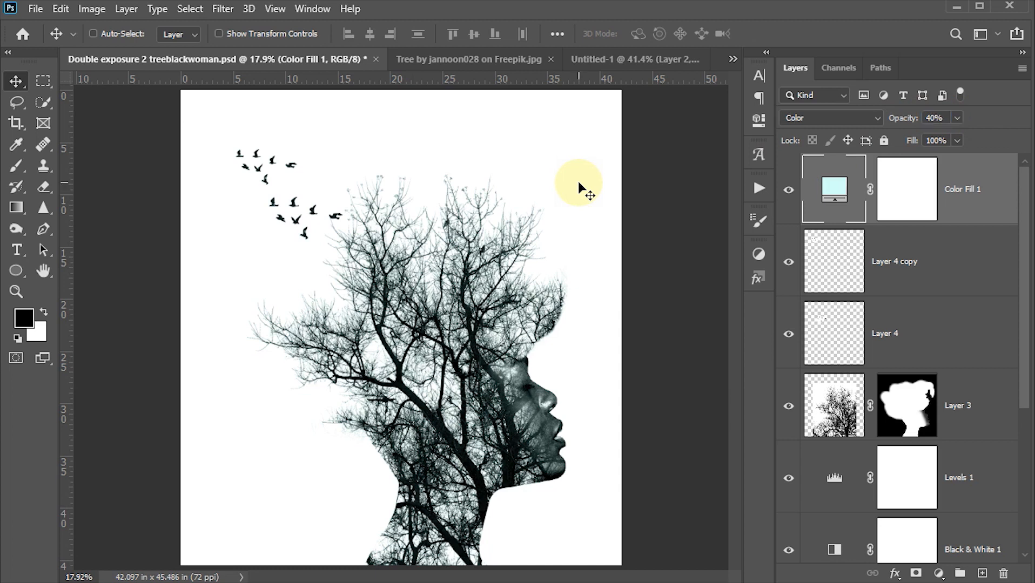
key(ctrl+s)
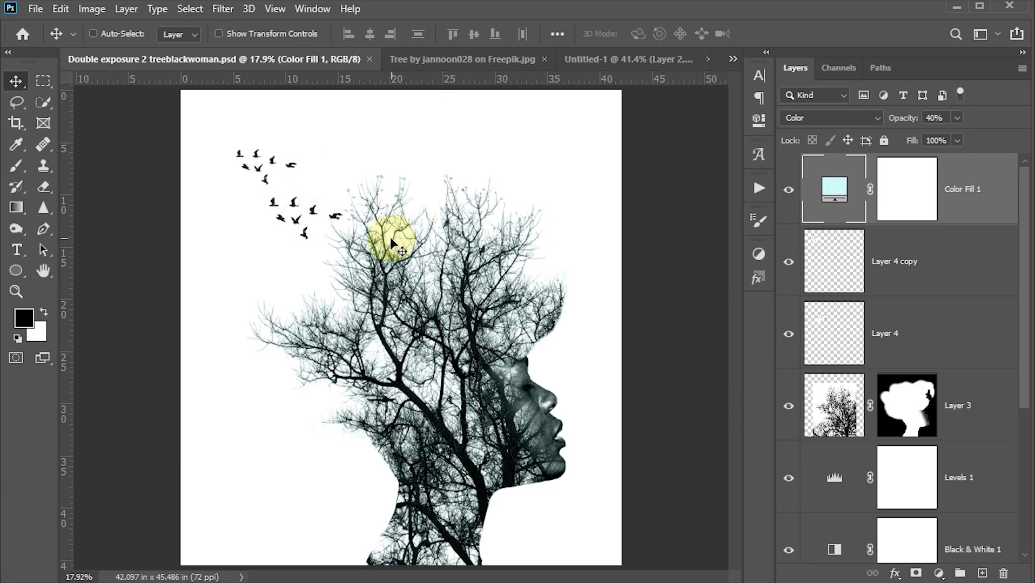
- Examine the finished double exposure up close, from the birds and branches to the face, with the interface panels hidden
key(Tab)
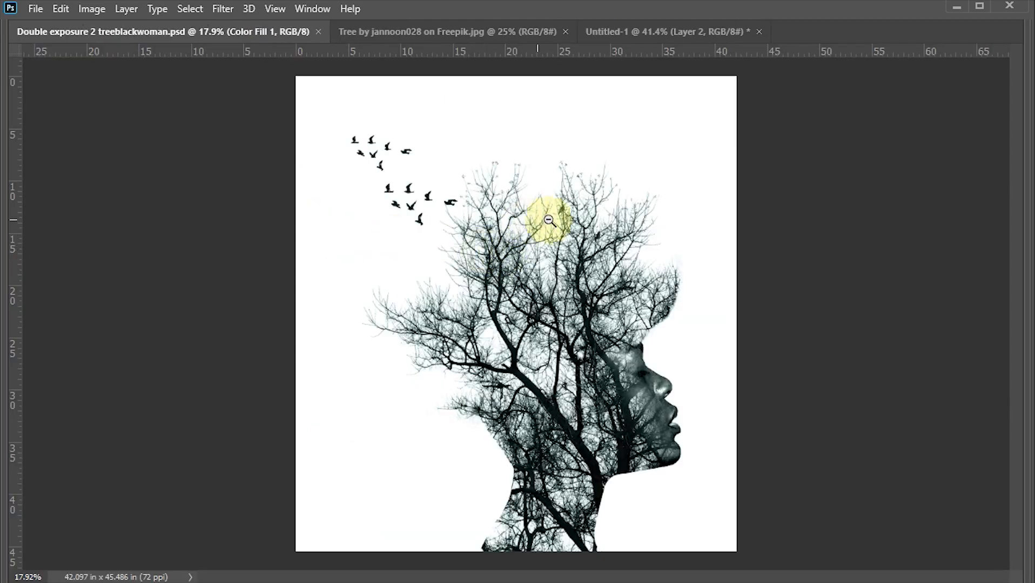
drag(564, 228, 622, 298)
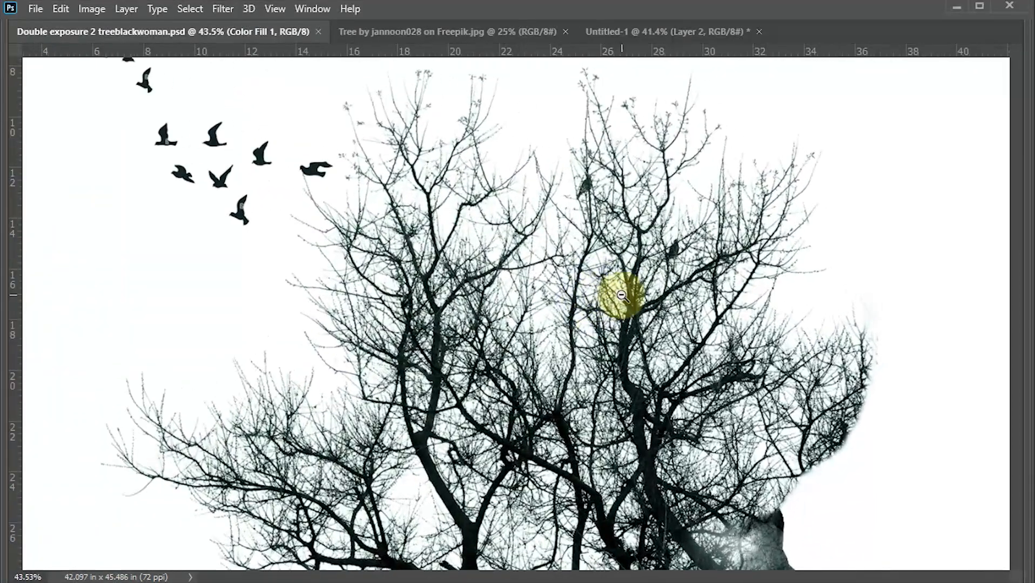
drag(583, 347, 509, 157)
drag(550, 334, 517, 217)
drag(533, 281, 503, 291)
key(Tab)
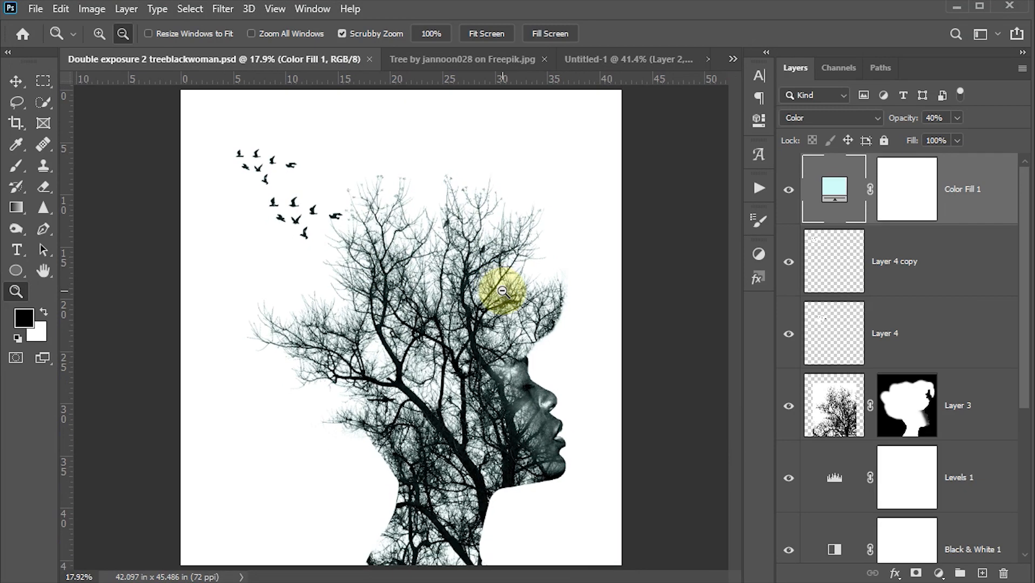
click(19, 79)
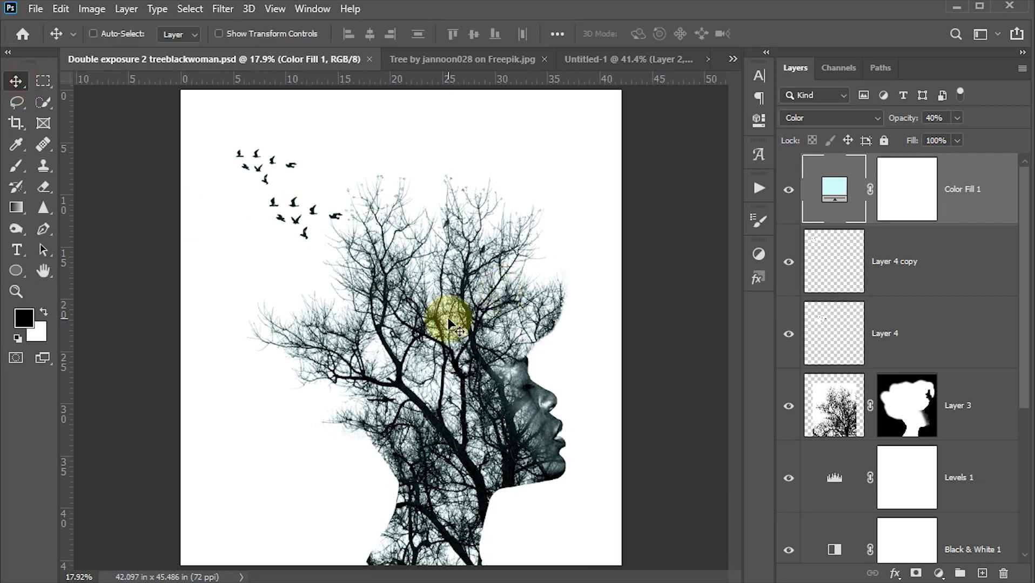